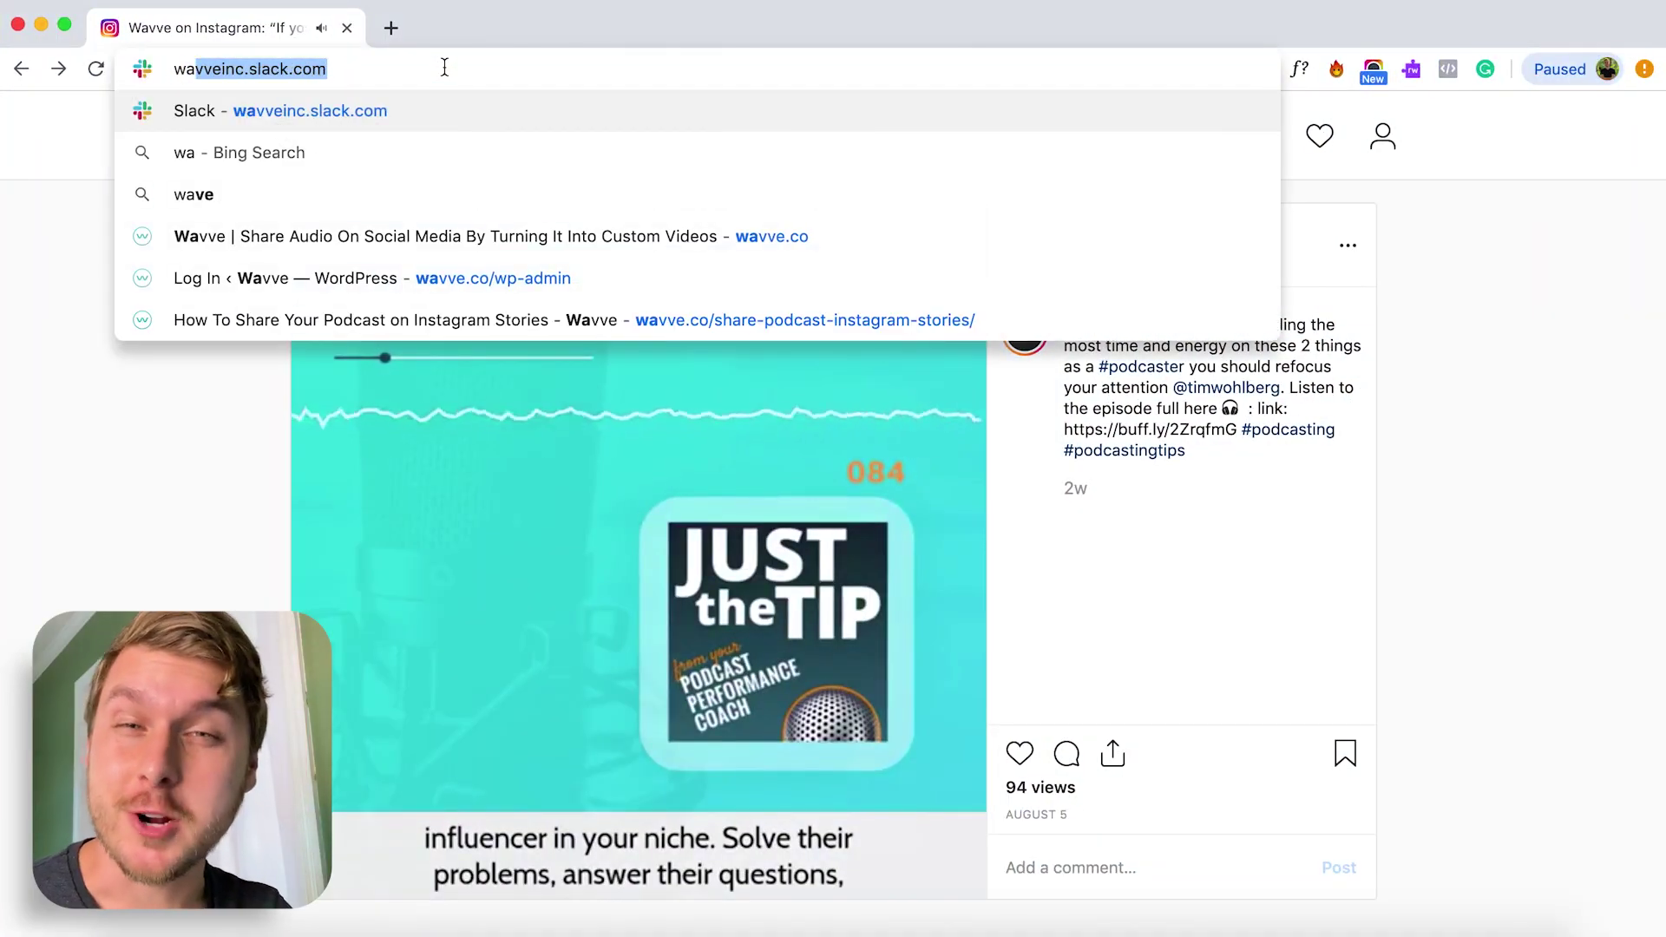
{"action": "type", "text": "ve.co"}
Load wavve.co and sign up to reach the app's Create page
{"action": "key", "text": "Return"}
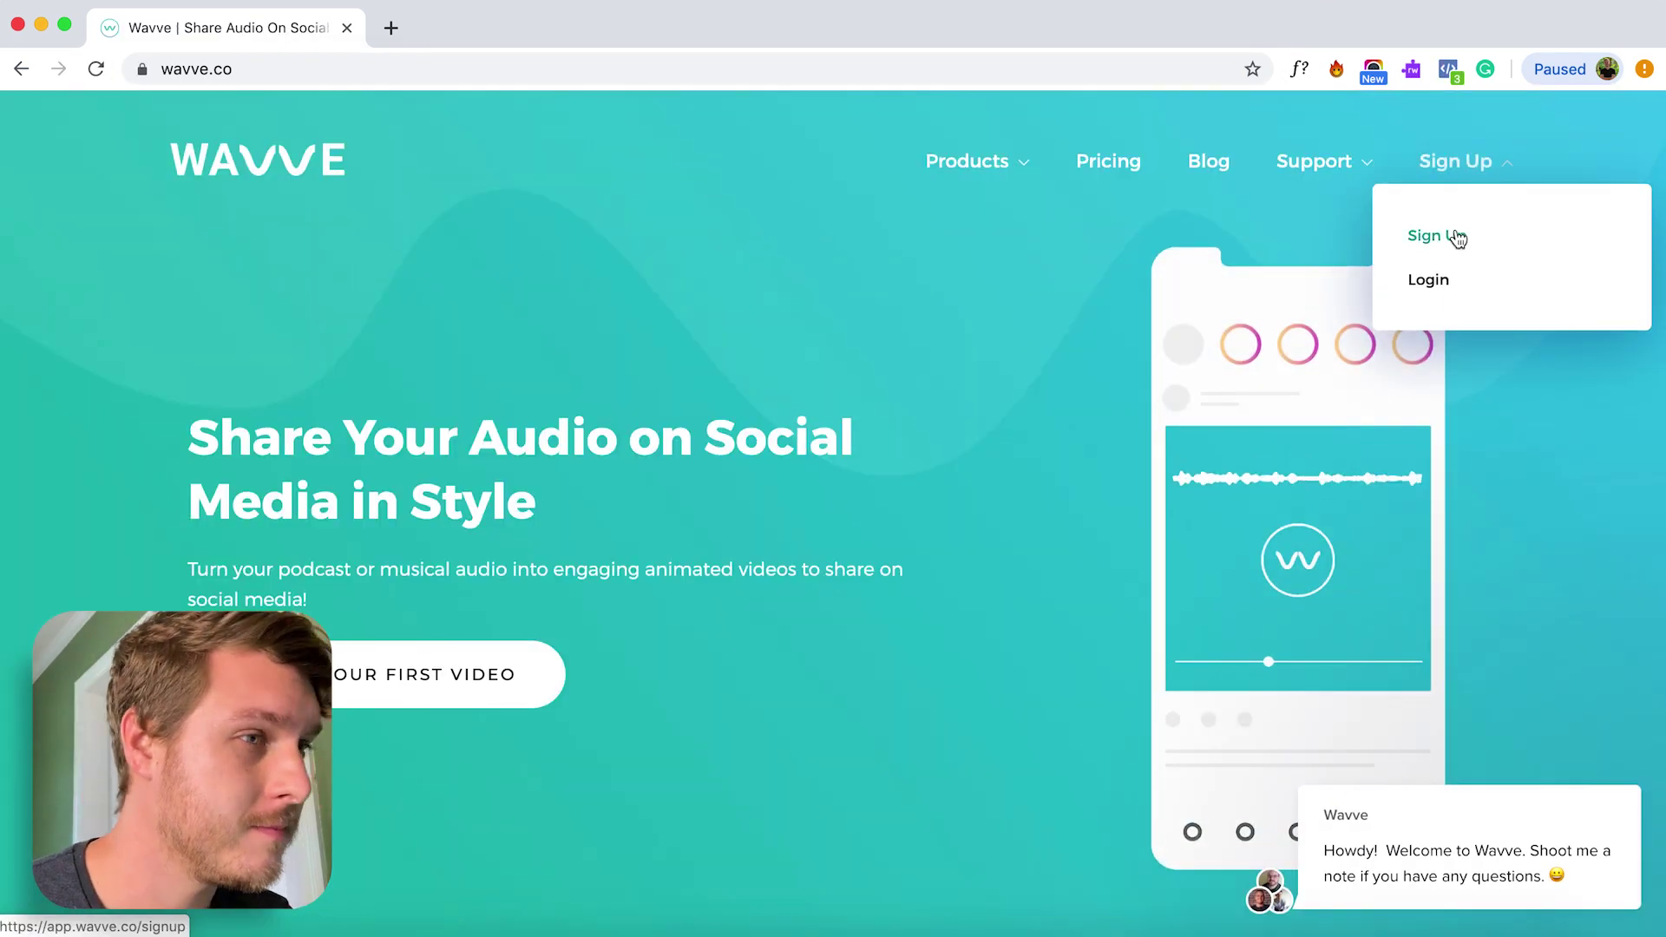
{"action": "left_click", "coordinate": [1453, 238]}
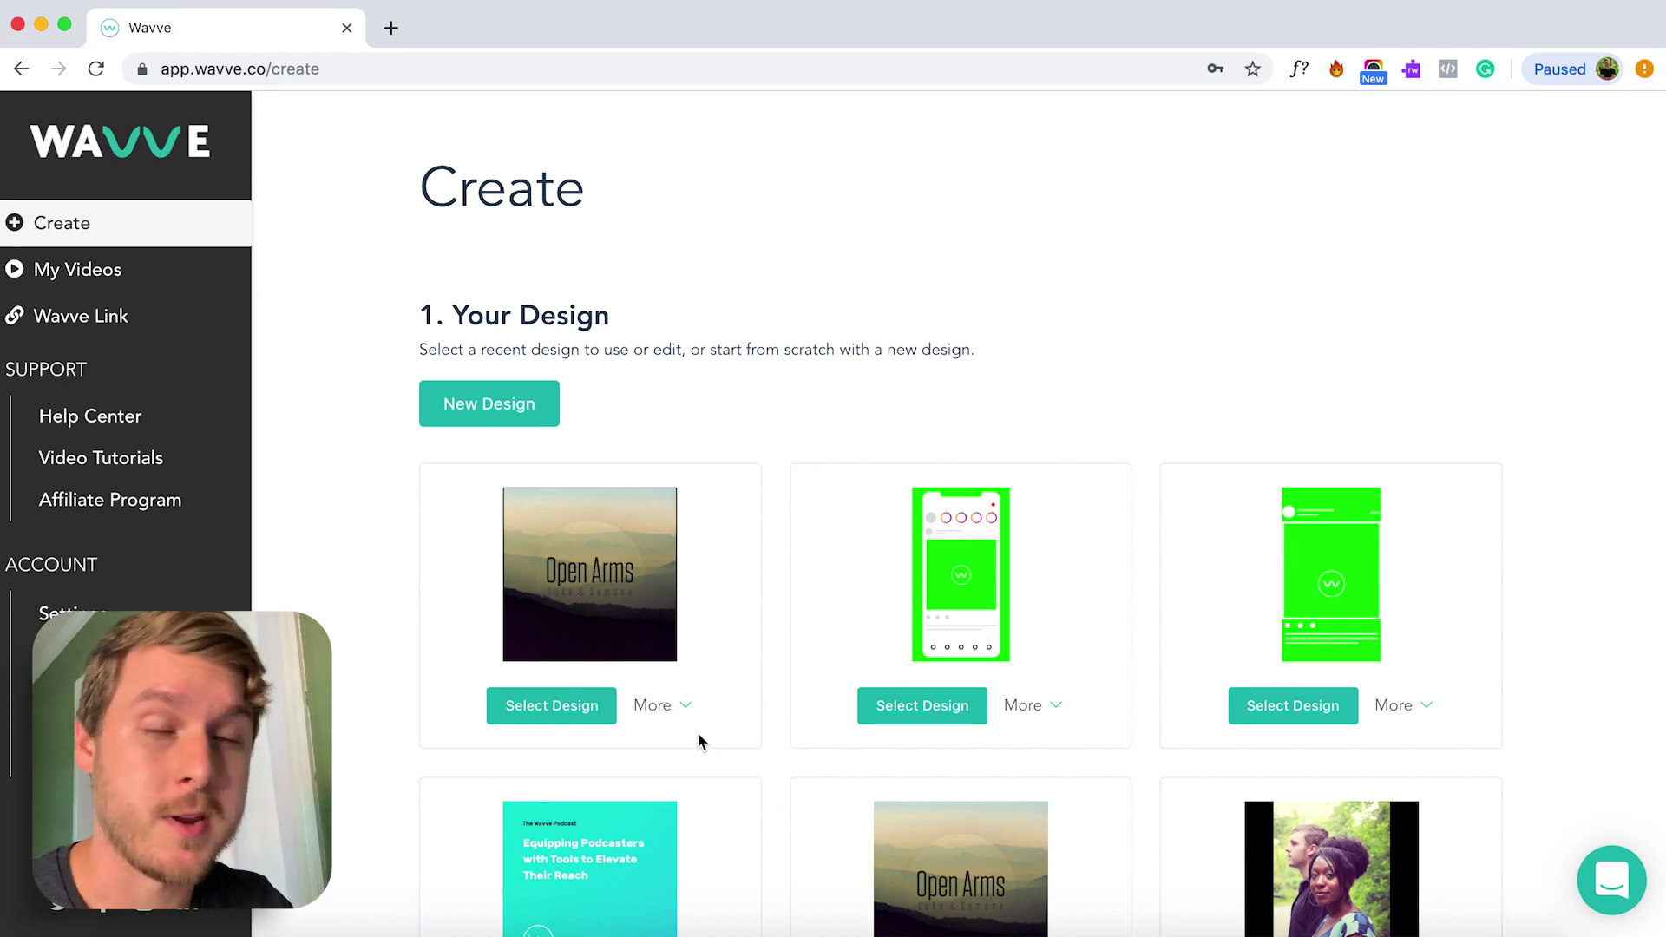
Start a New Design and choose the square 1080×1080 dimensions
{"action": "left_click", "coordinate": [530, 401]}
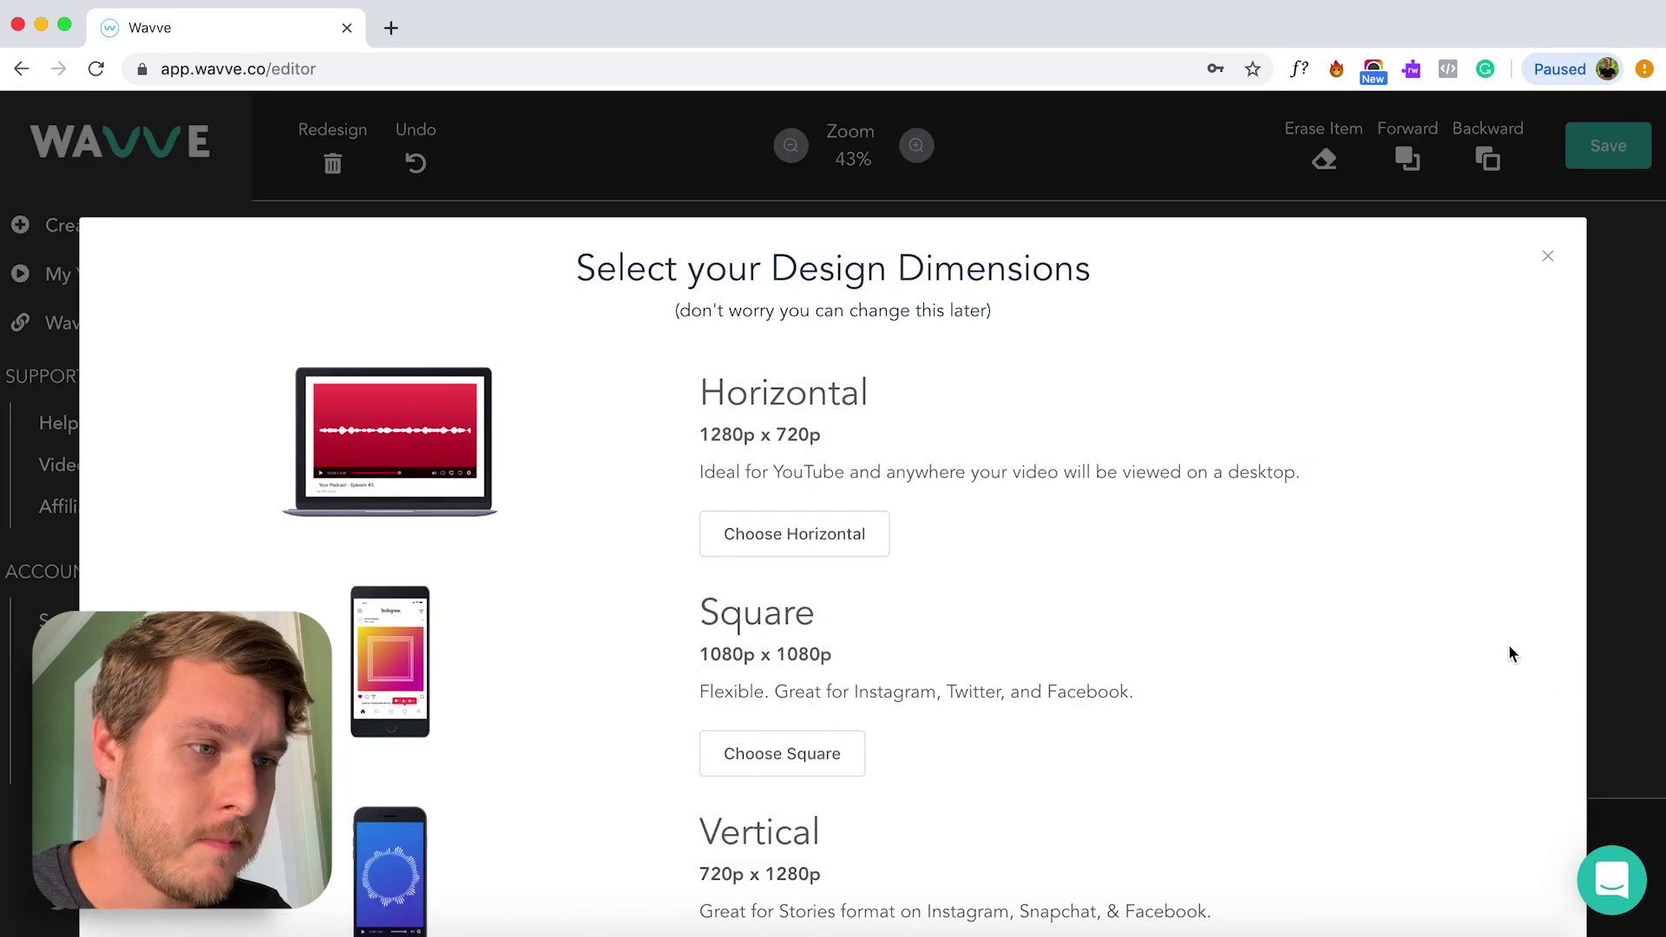
{"action": "scroll", "coordinate": [1505, 651], "scroll_direction": "down", "scroll_amount": 2}
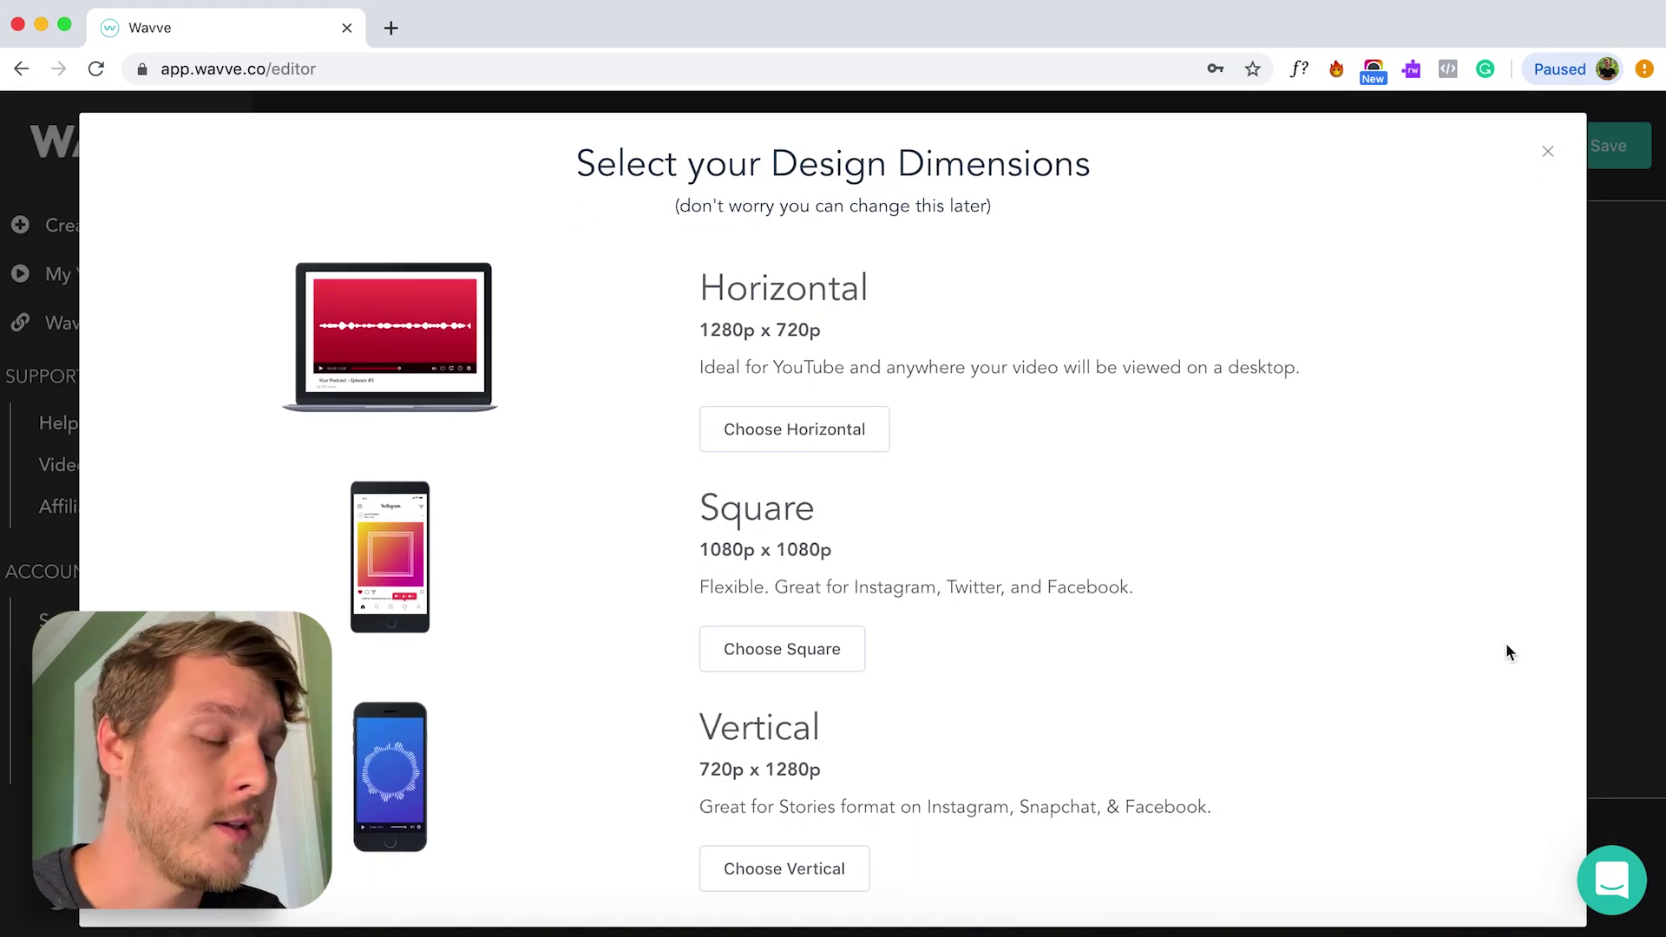
{"action": "scroll", "coordinate": [1507, 650], "scroll_direction": "down", "scroll_amount": 1}
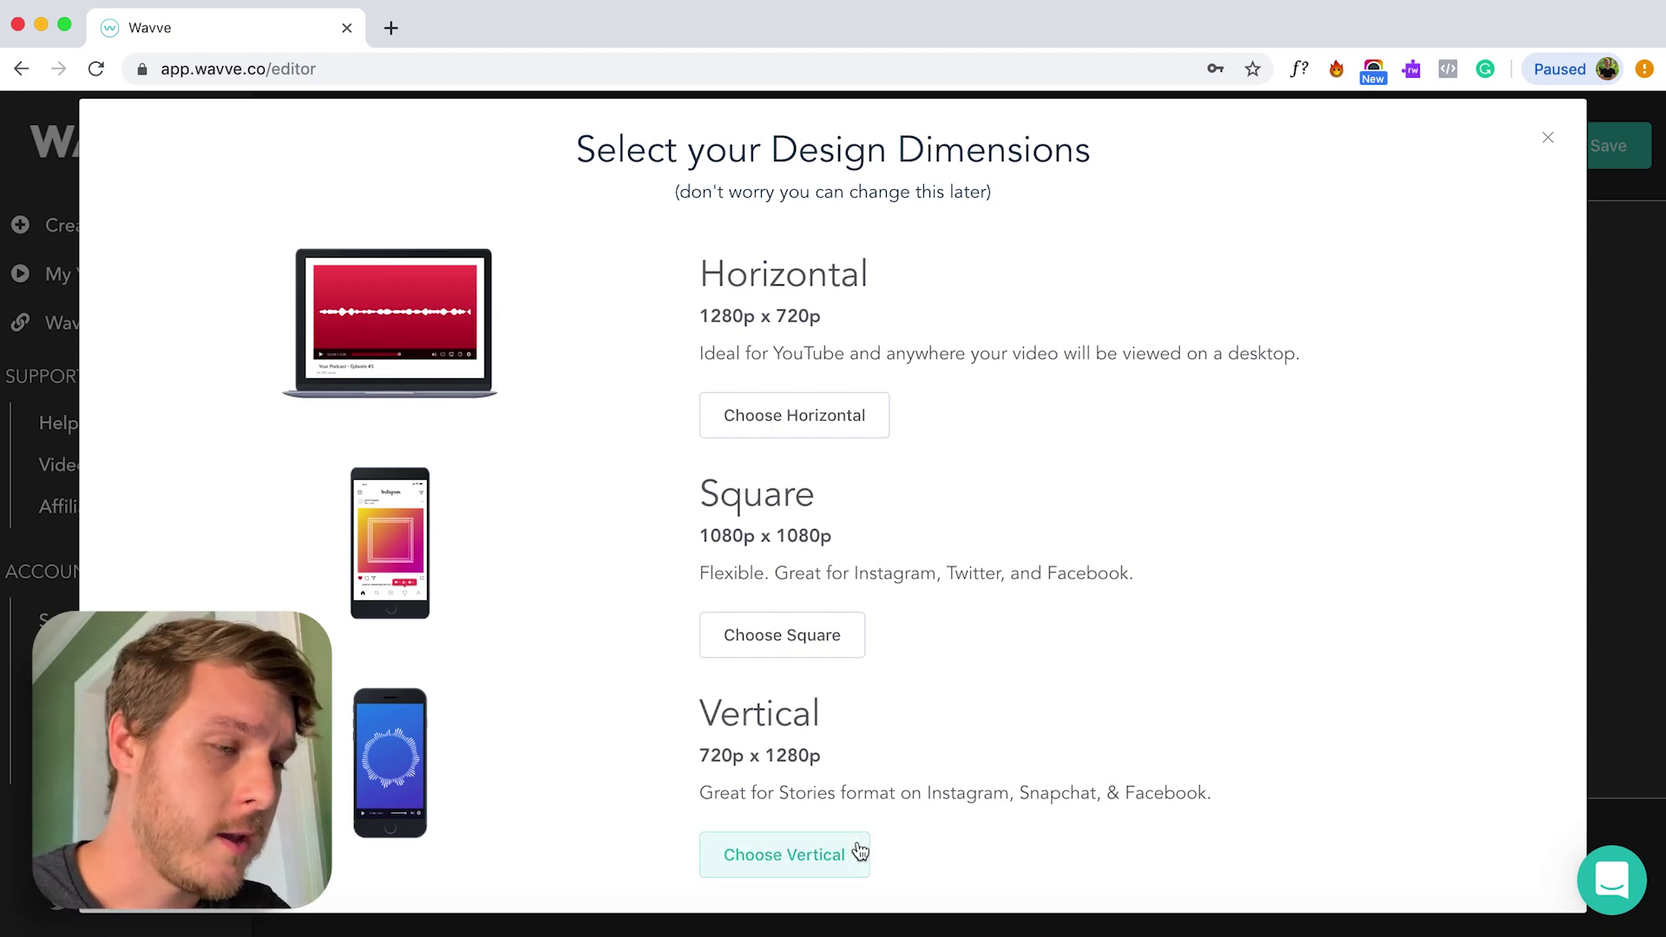
{"action": "left_click", "coordinate": [829, 647]}
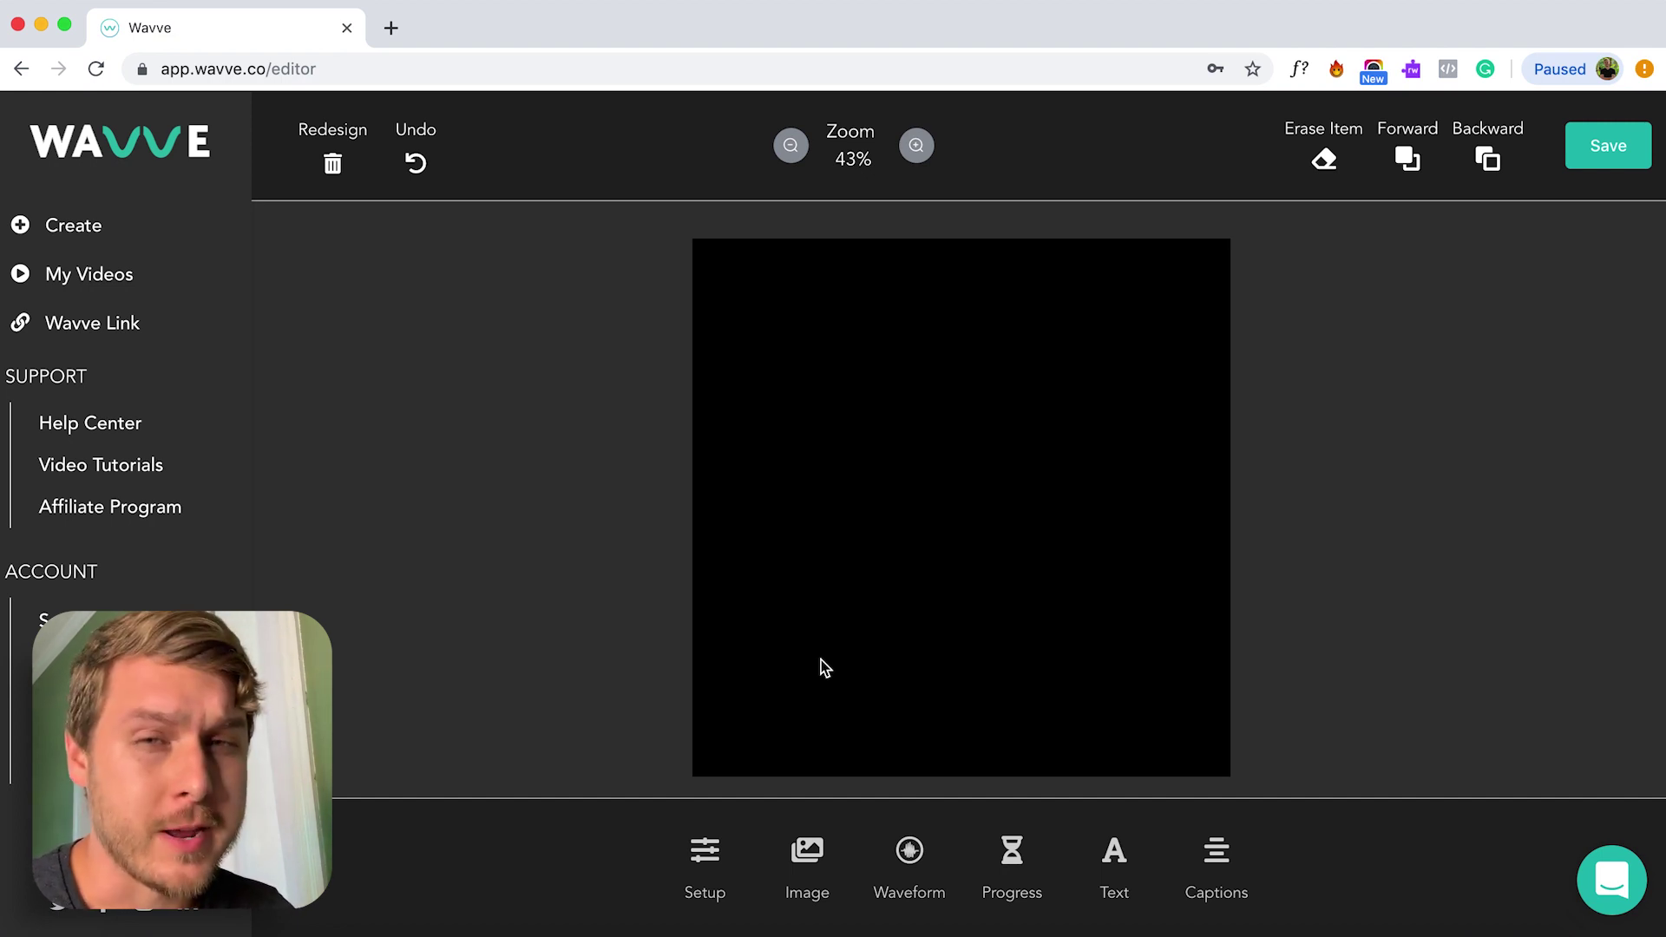
Upload The Wavve Podcast JPG artwork to fill the square canvas
{"action": "left_click", "coordinate": [825, 867]}
{"action": "left_click", "coordinate": [838, 885]}
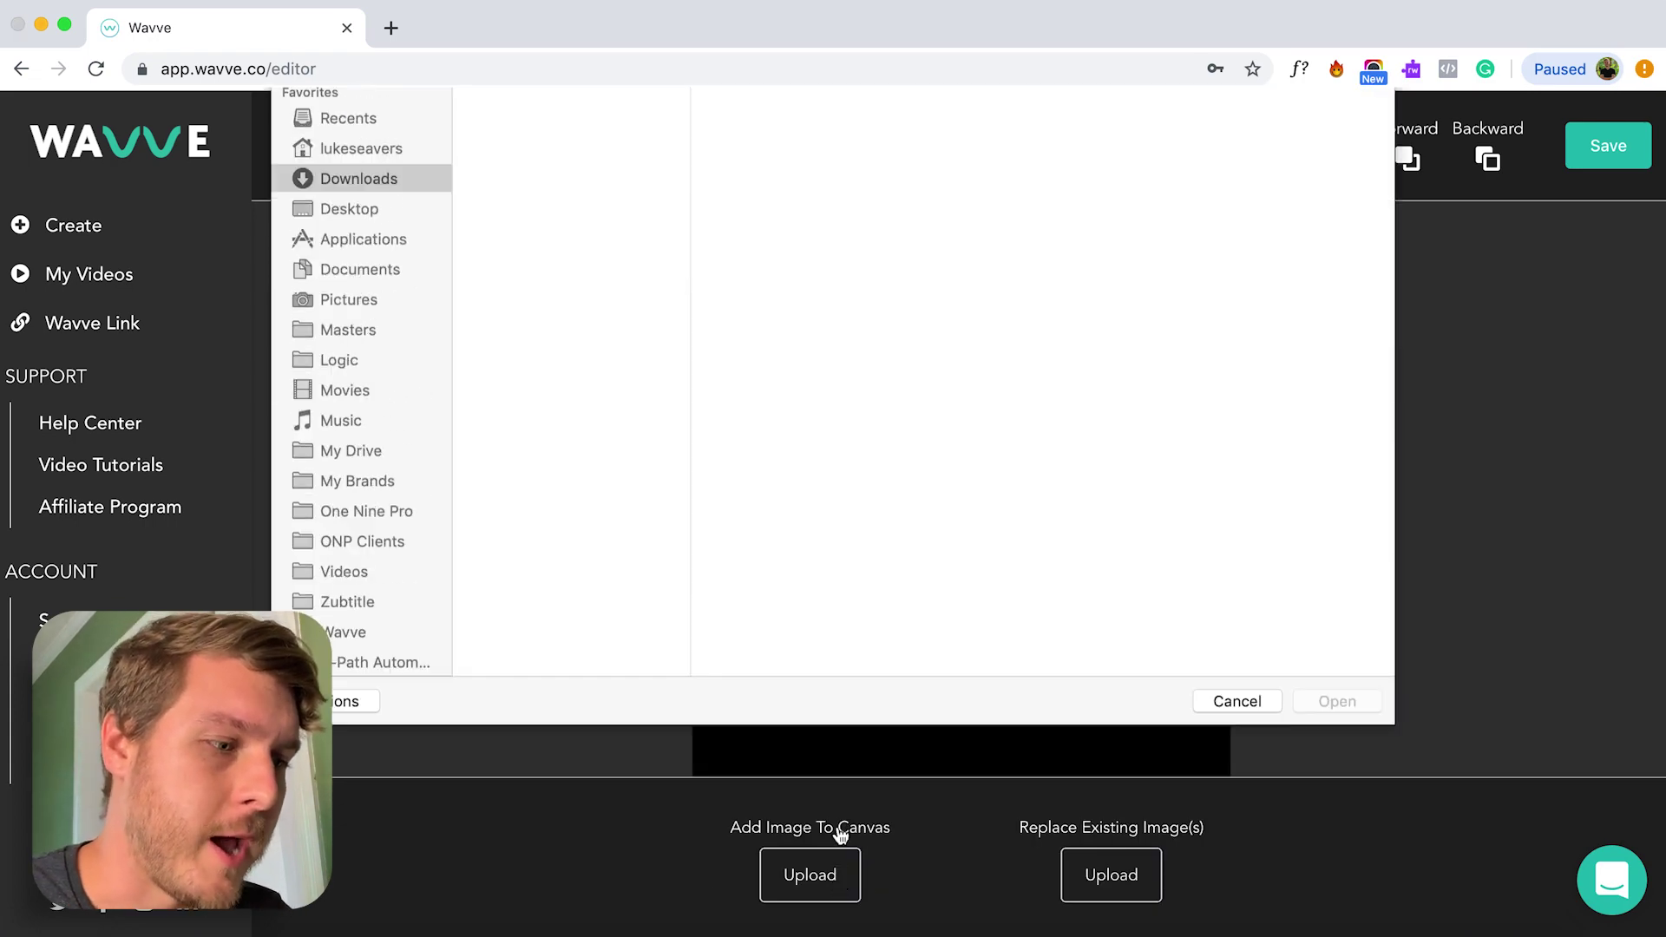
{"action": "left_click", "coordinate": [560, 261]}
{"action": "left_click", "coordinate": [1334, 759]}
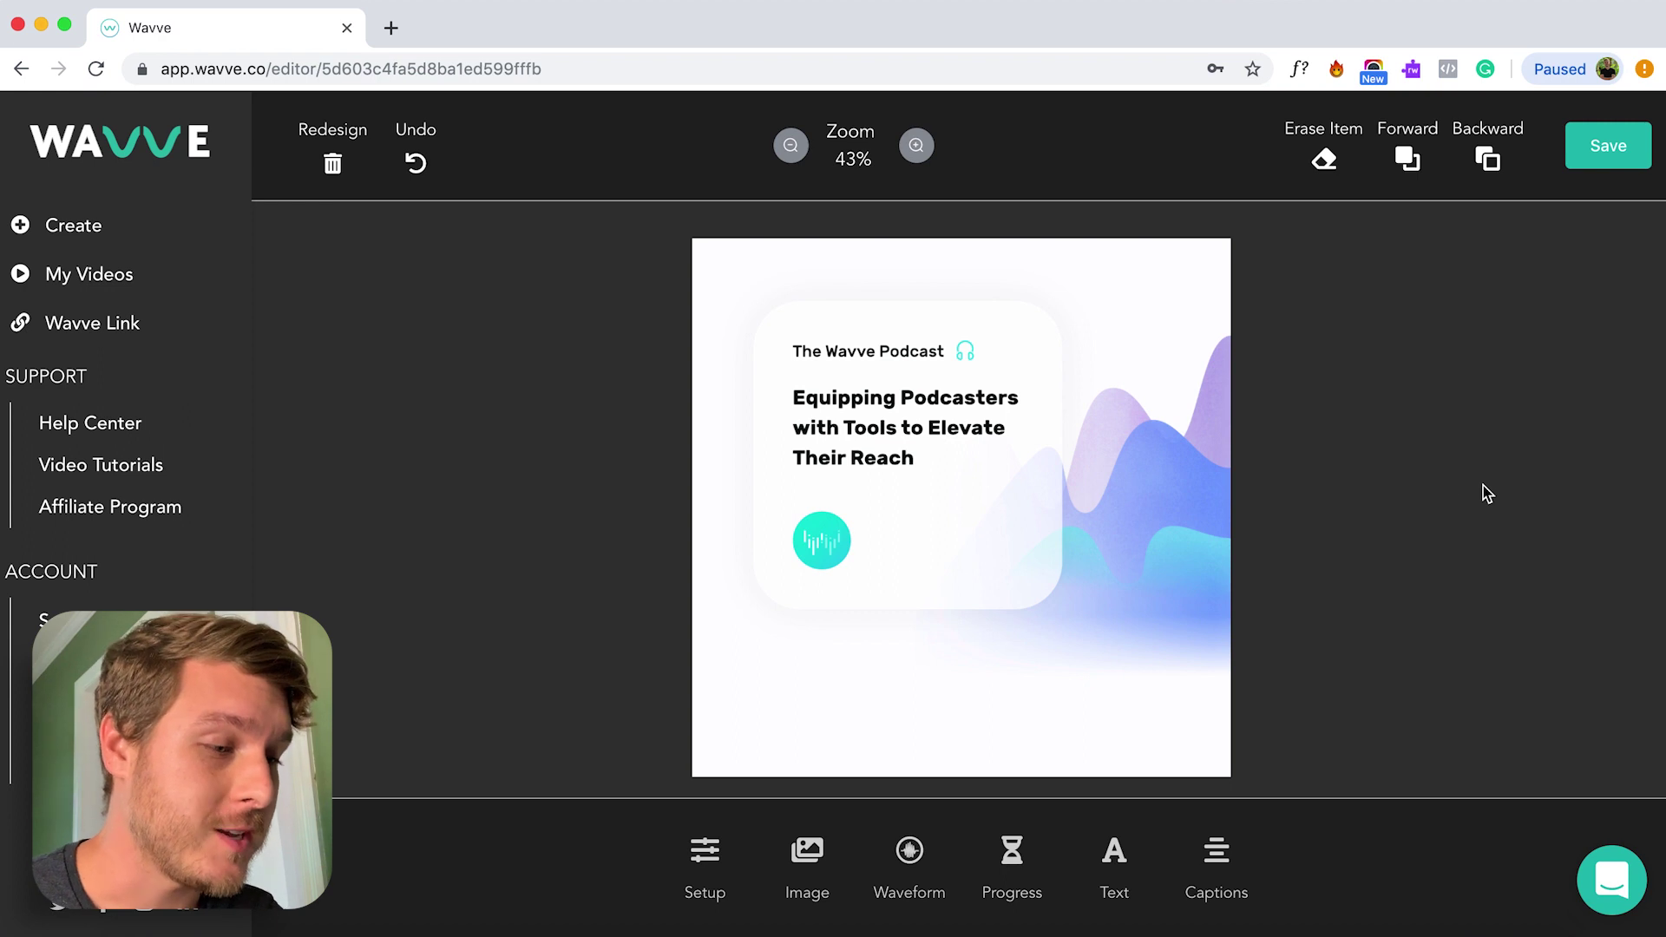
{"action": "left_click", "coordinate": [911, 856]}
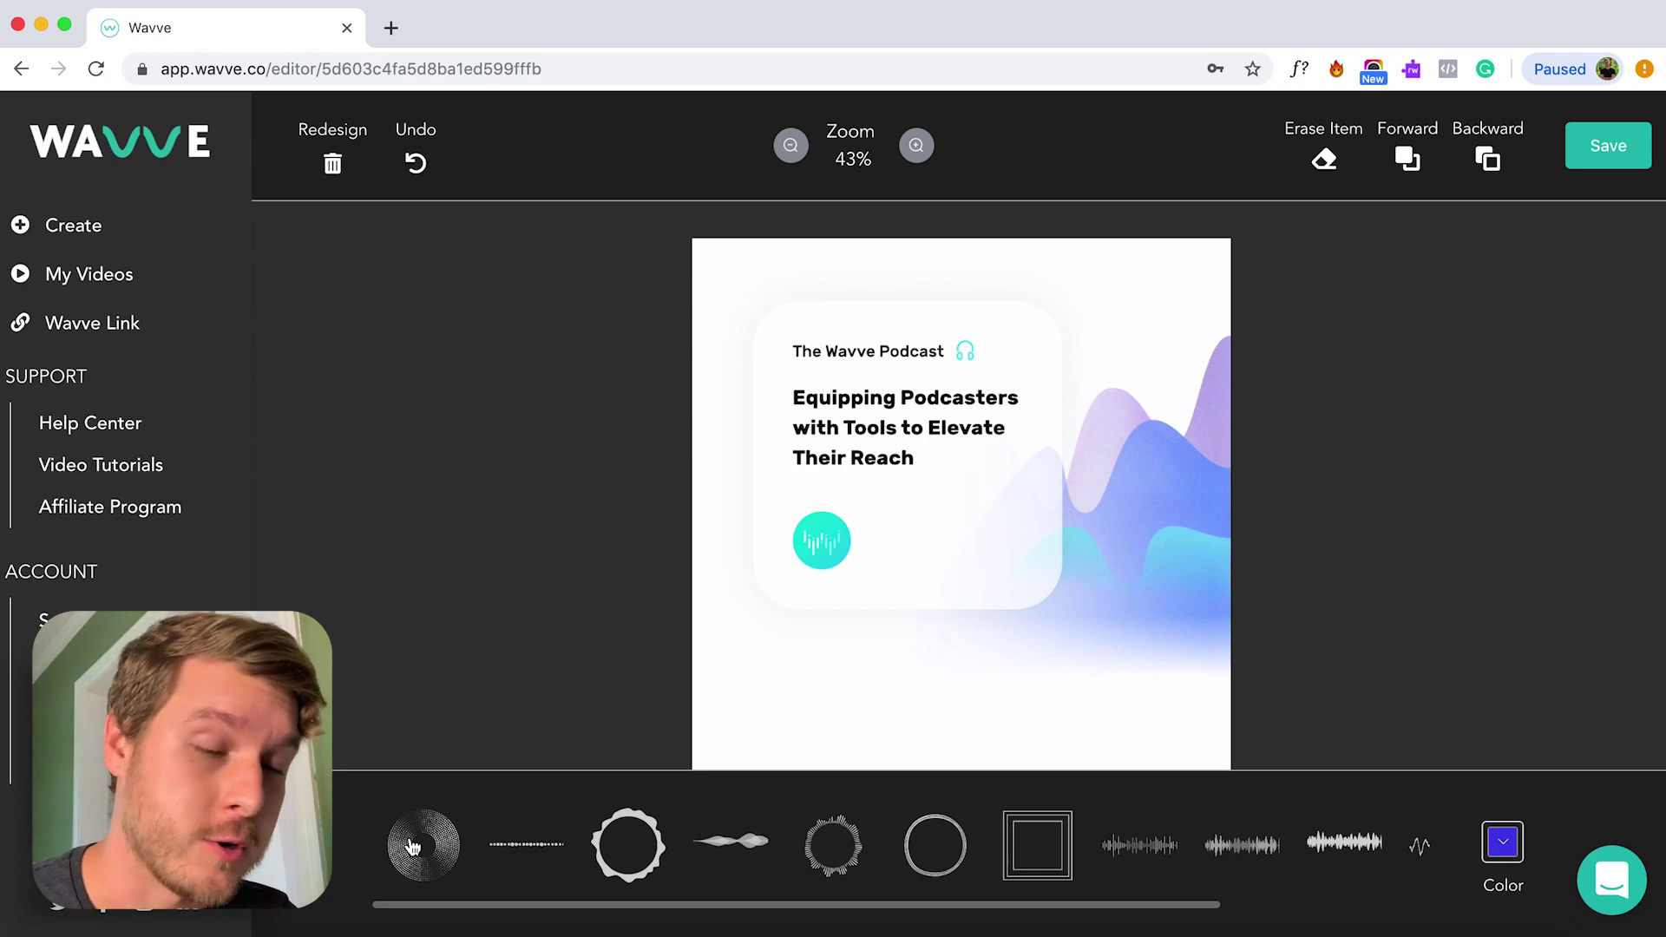
Try the waveform styles and settle on the thin vertical bar waveform
{"action": "left_click", "coordinate": [447, 856]}
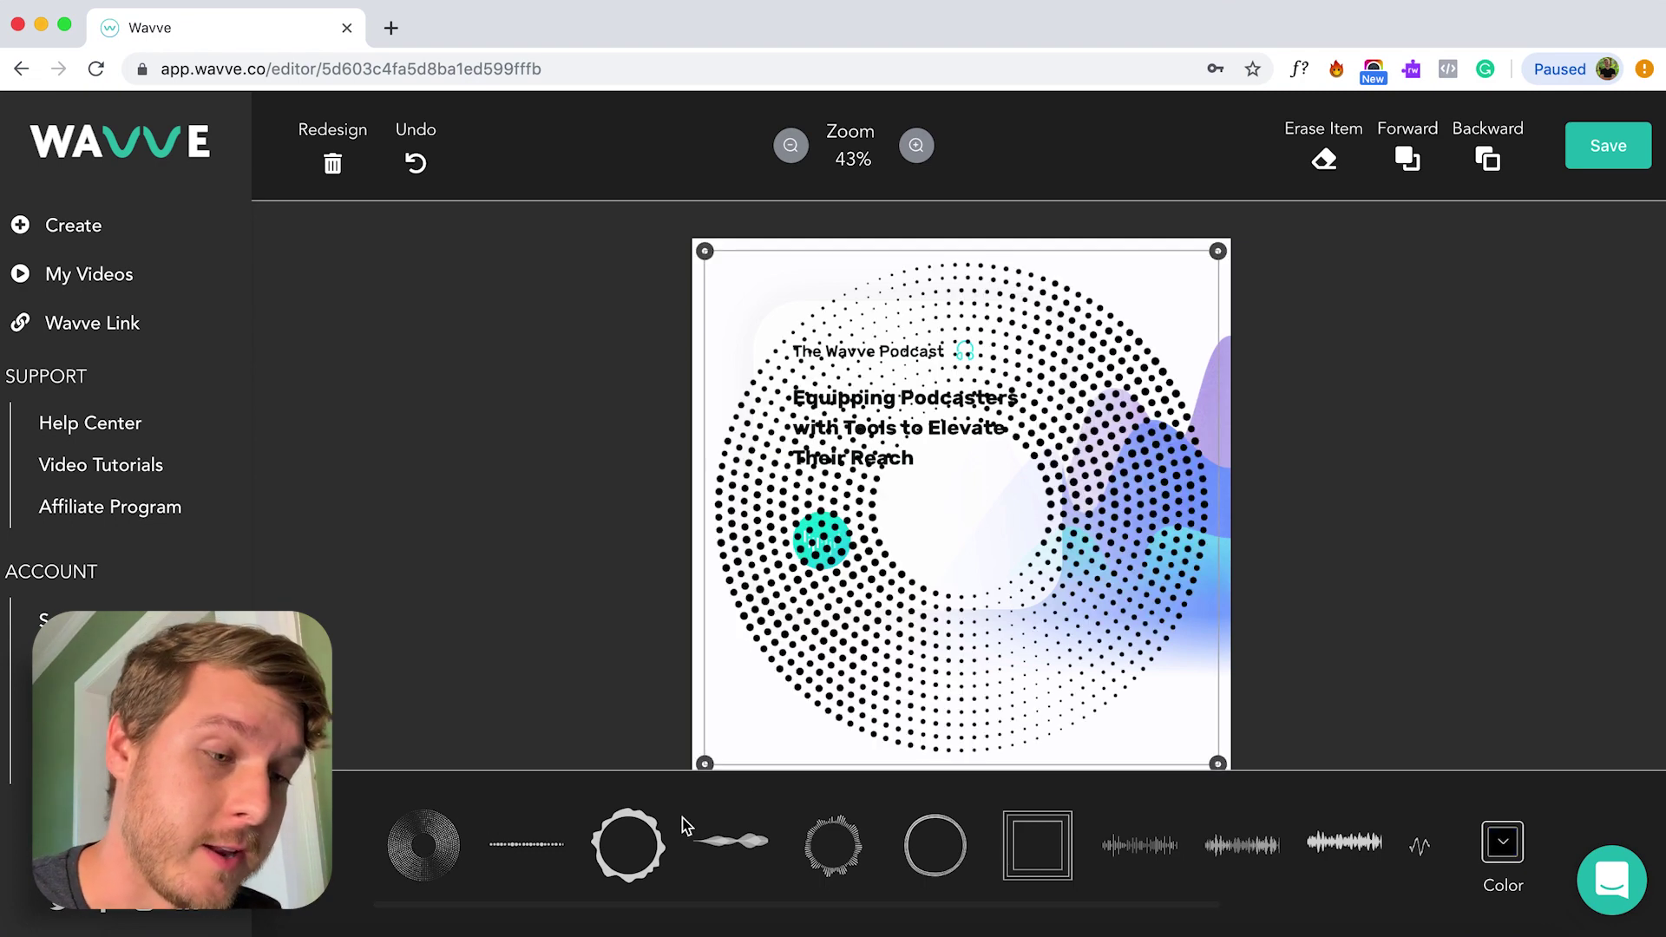
{"action": "left_click", "coordinate": [544, 847]}
{"action": "left_click", "coordinate": [639, 853]}
{"action": "left_click", "coordinate": [761, 847]}
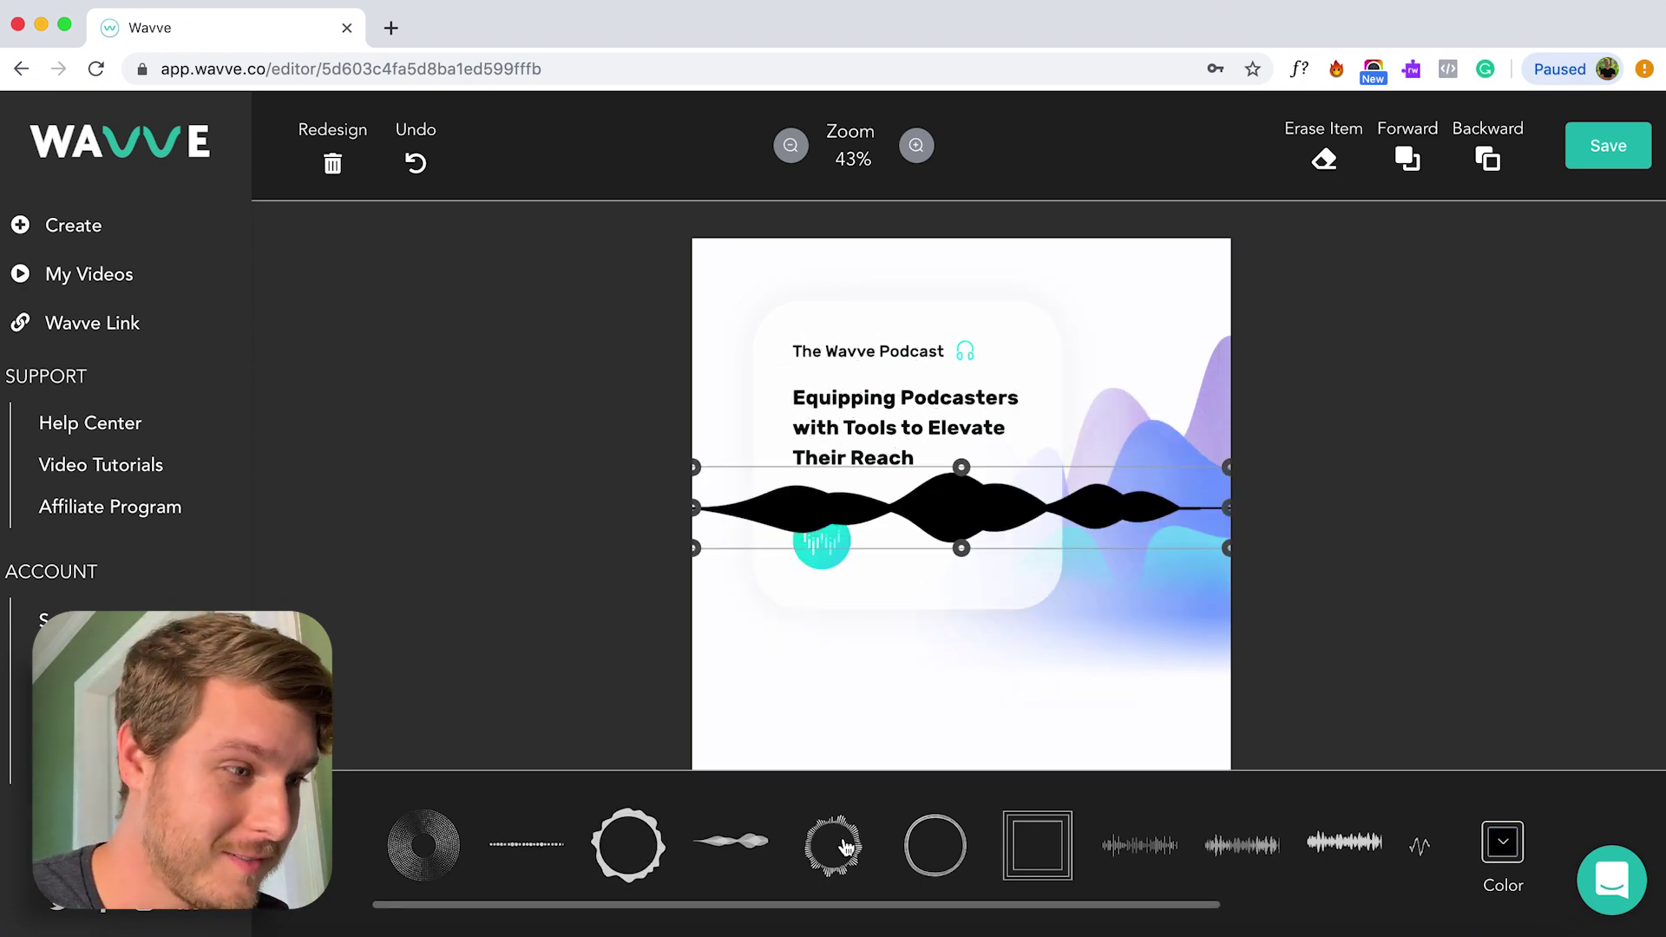
{"action": "left_click", "coordinate": [844, 846]}
{"action": "left_click", "coordinate": [935, 846]}
{"action": "left_click", "coordinate": [1037, 846]}
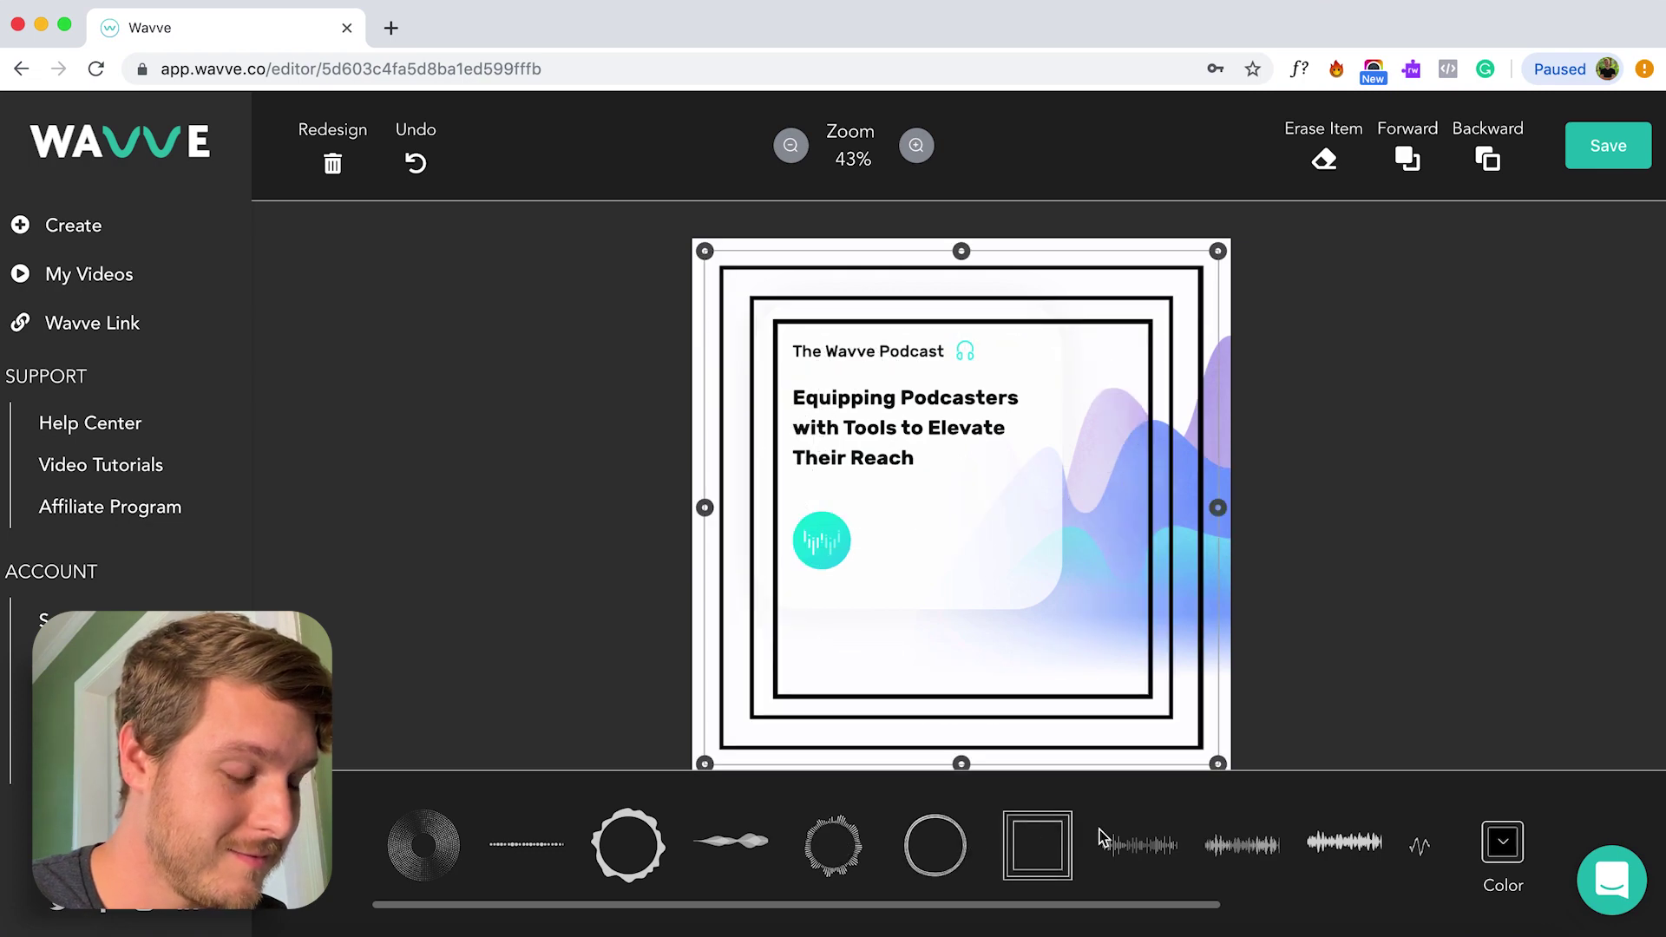
{"action": "left_click", "coordinate": [1141, 846]}
{"action": "left_click", "coordinate": [1246, 859]}
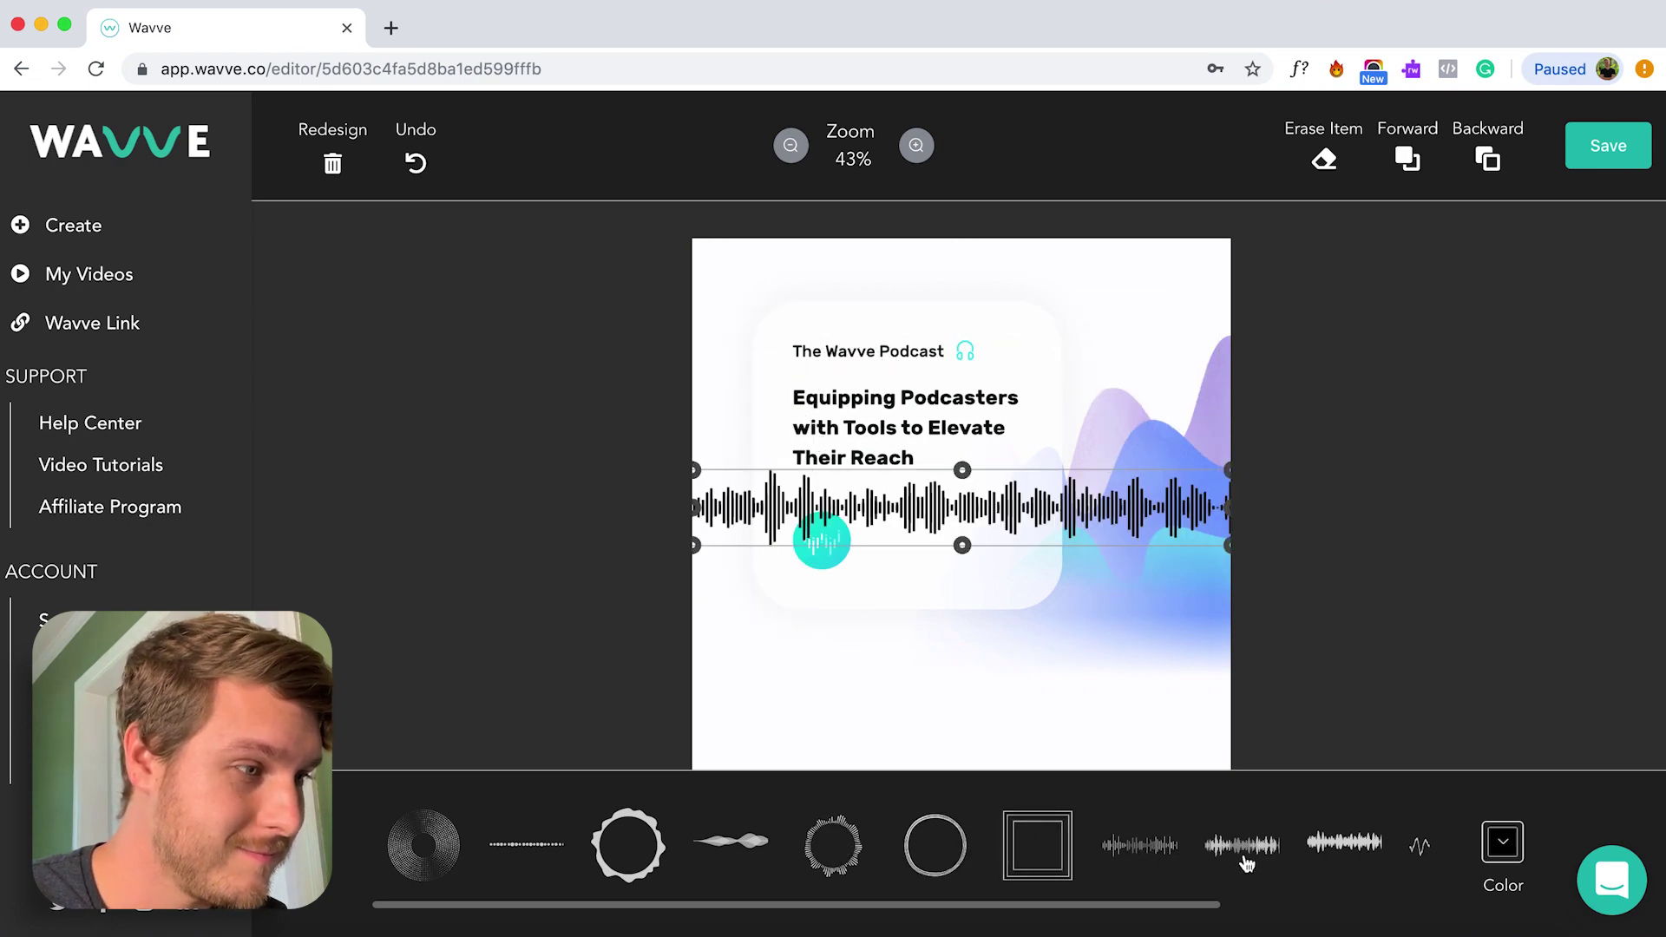
{"action": "left_click", "coordinate": [1357, 855]}
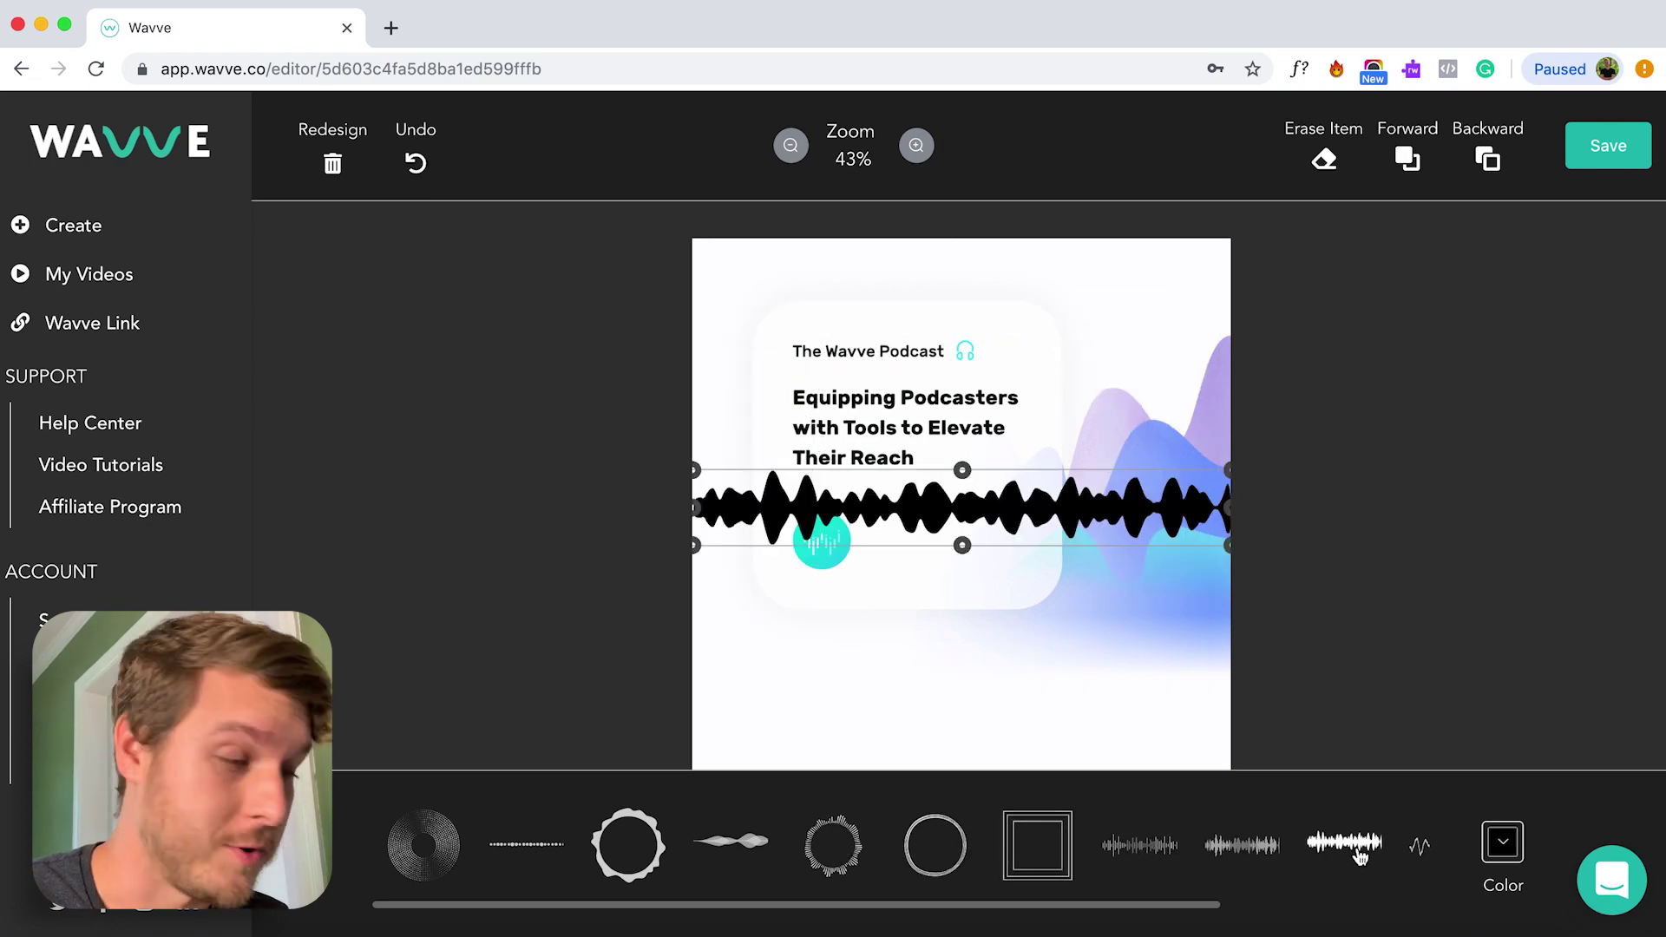
{"action": "left_click", "coordinate": [1276, 851]}
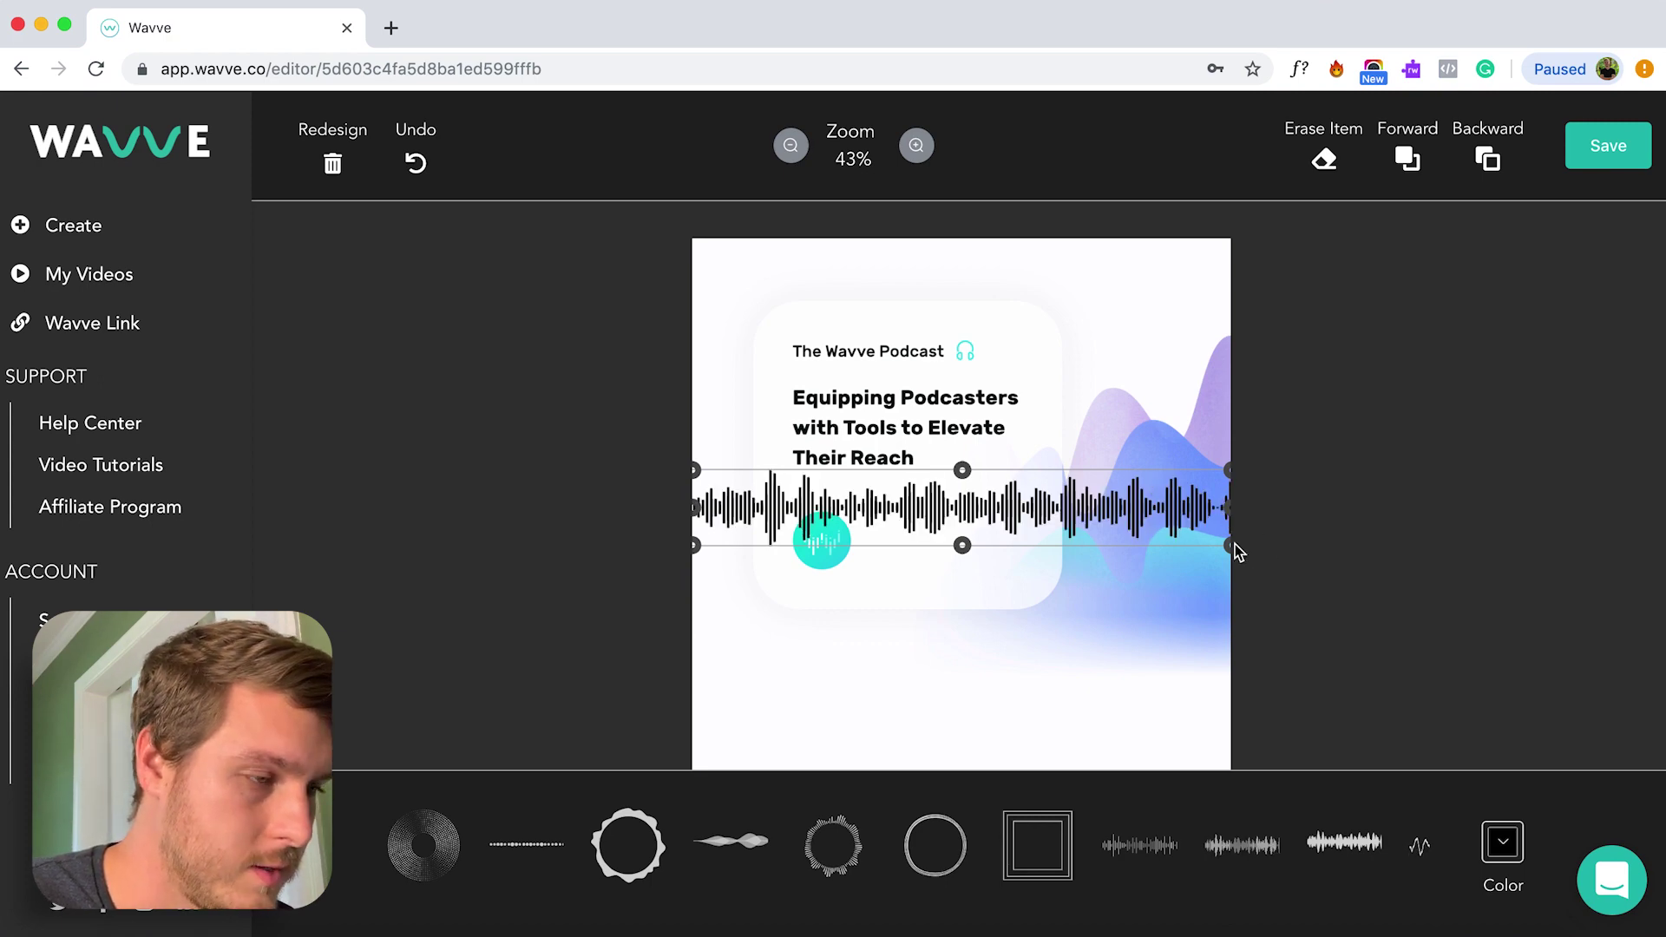
Shrink the waveform and place it beside the teal icon inside the card
{"action": "left_click_drag", "start_coordinate": [1229, 550], "coordinate": [1030, 512]}
{"action": "left_click_drag", "start_coordinate": [918, 492], "coordinate": [1085, 542]}
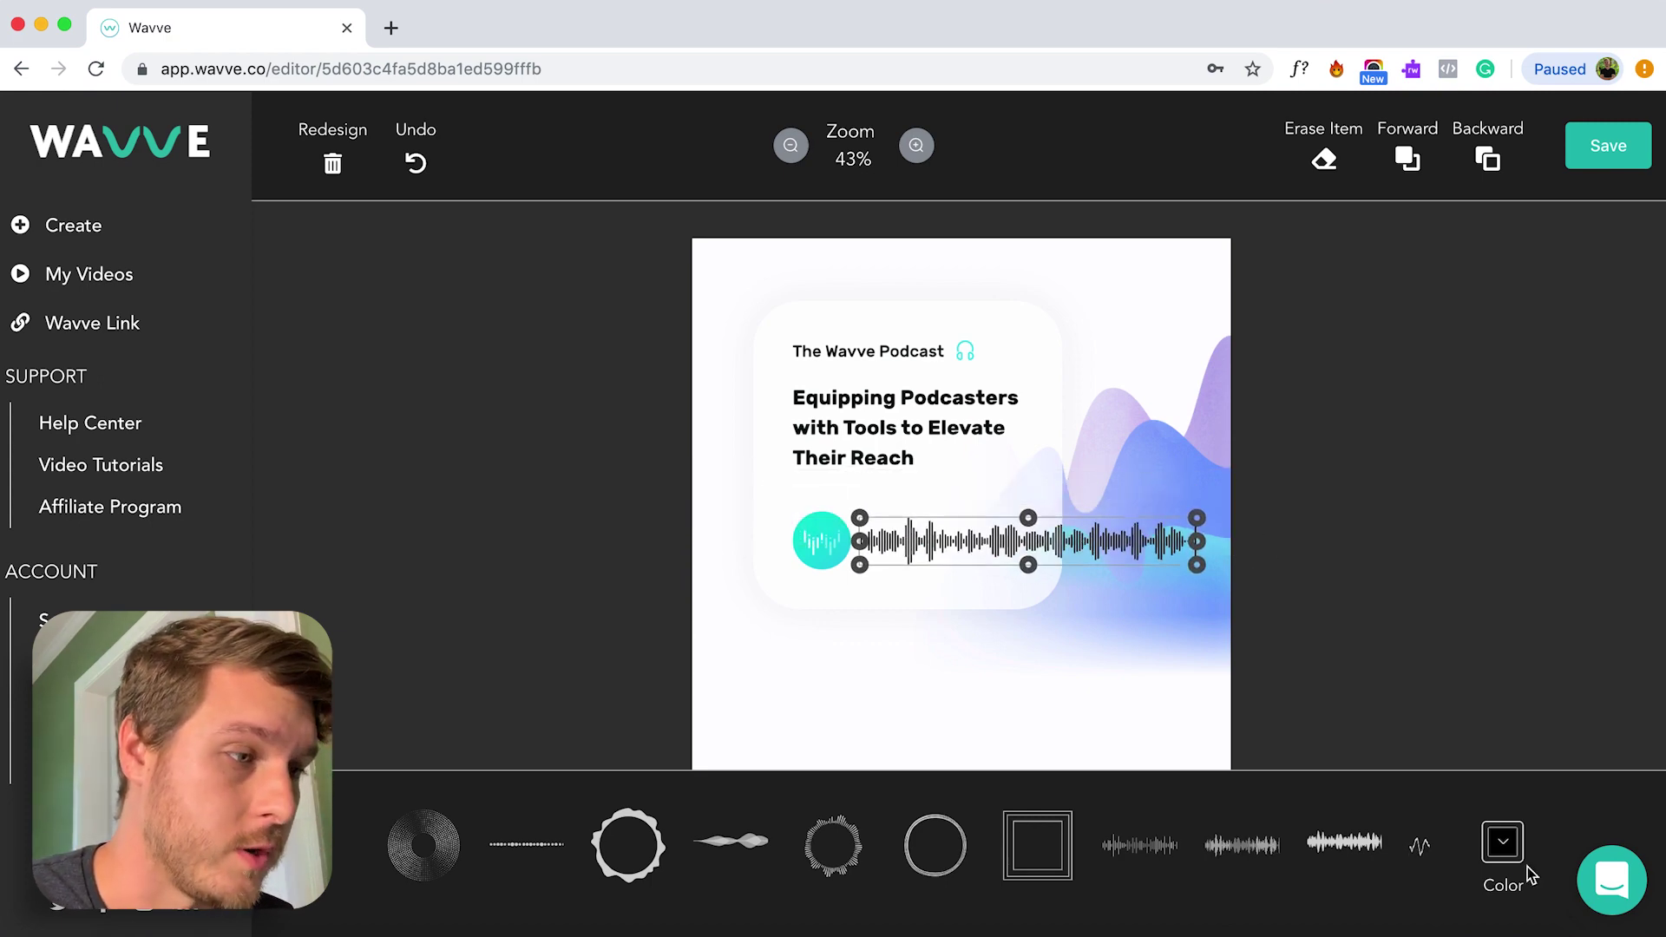
{"action": "left_click_drag", "start_coordinate": [1189, 564], "coordinate": [1030, 557]}
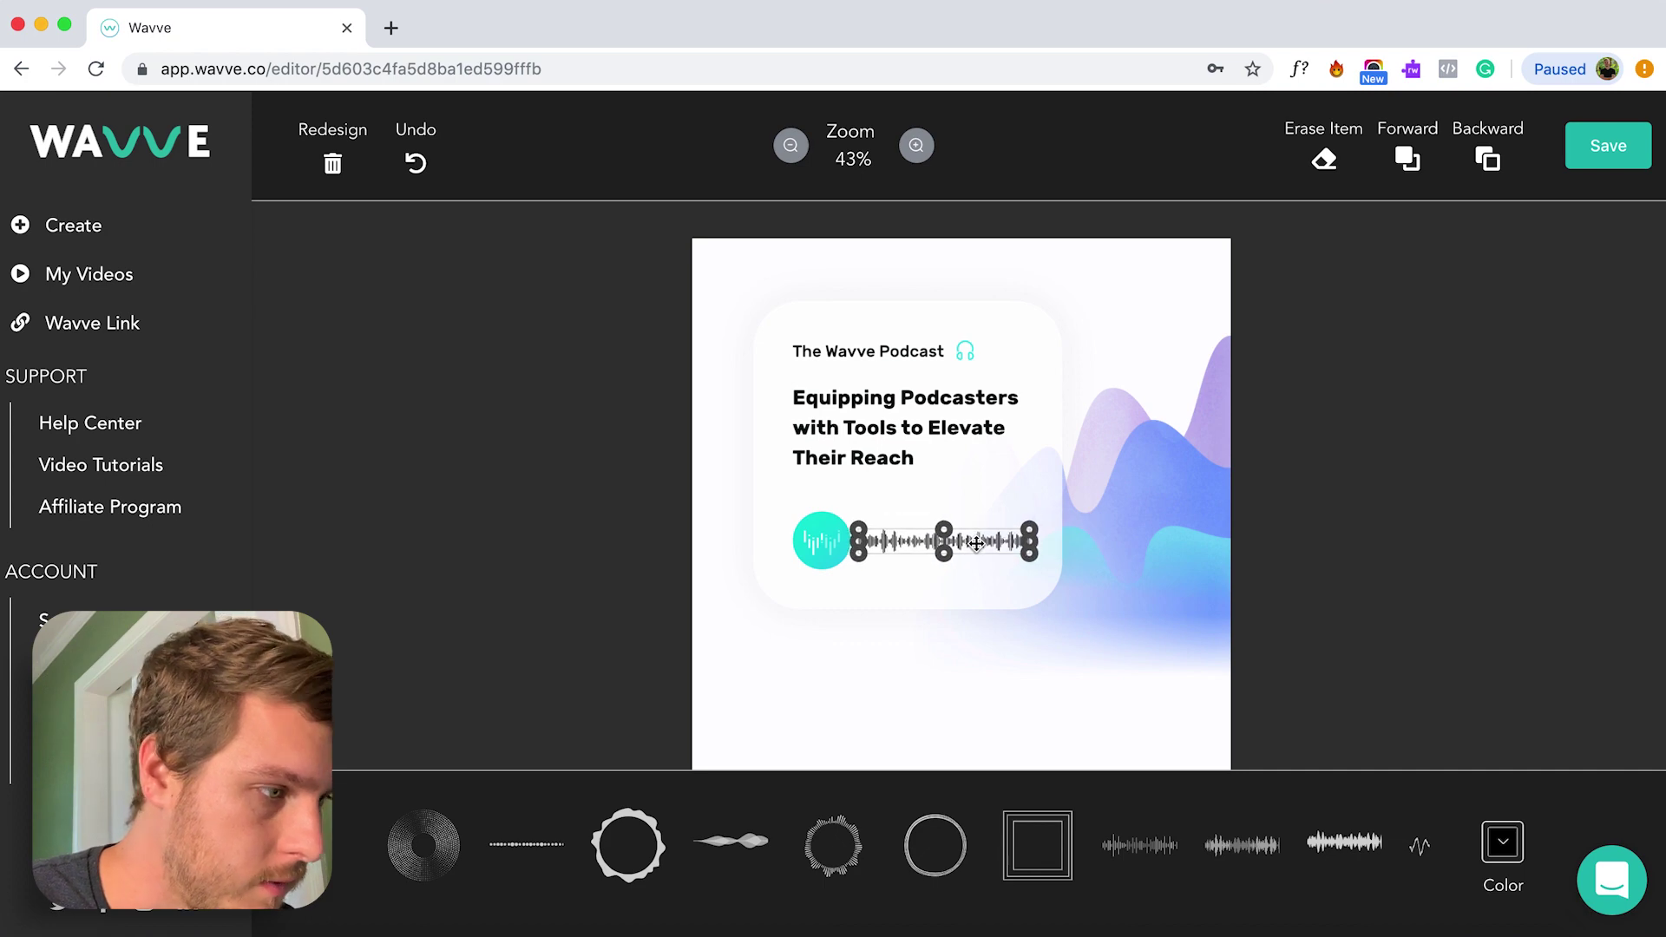
Recolor the waveform purple with hex #4D47E8
{"action": "left_click", "coordinate": [1505, 846]}
{"action": "left_click", "coordinate": [1453, 663]}
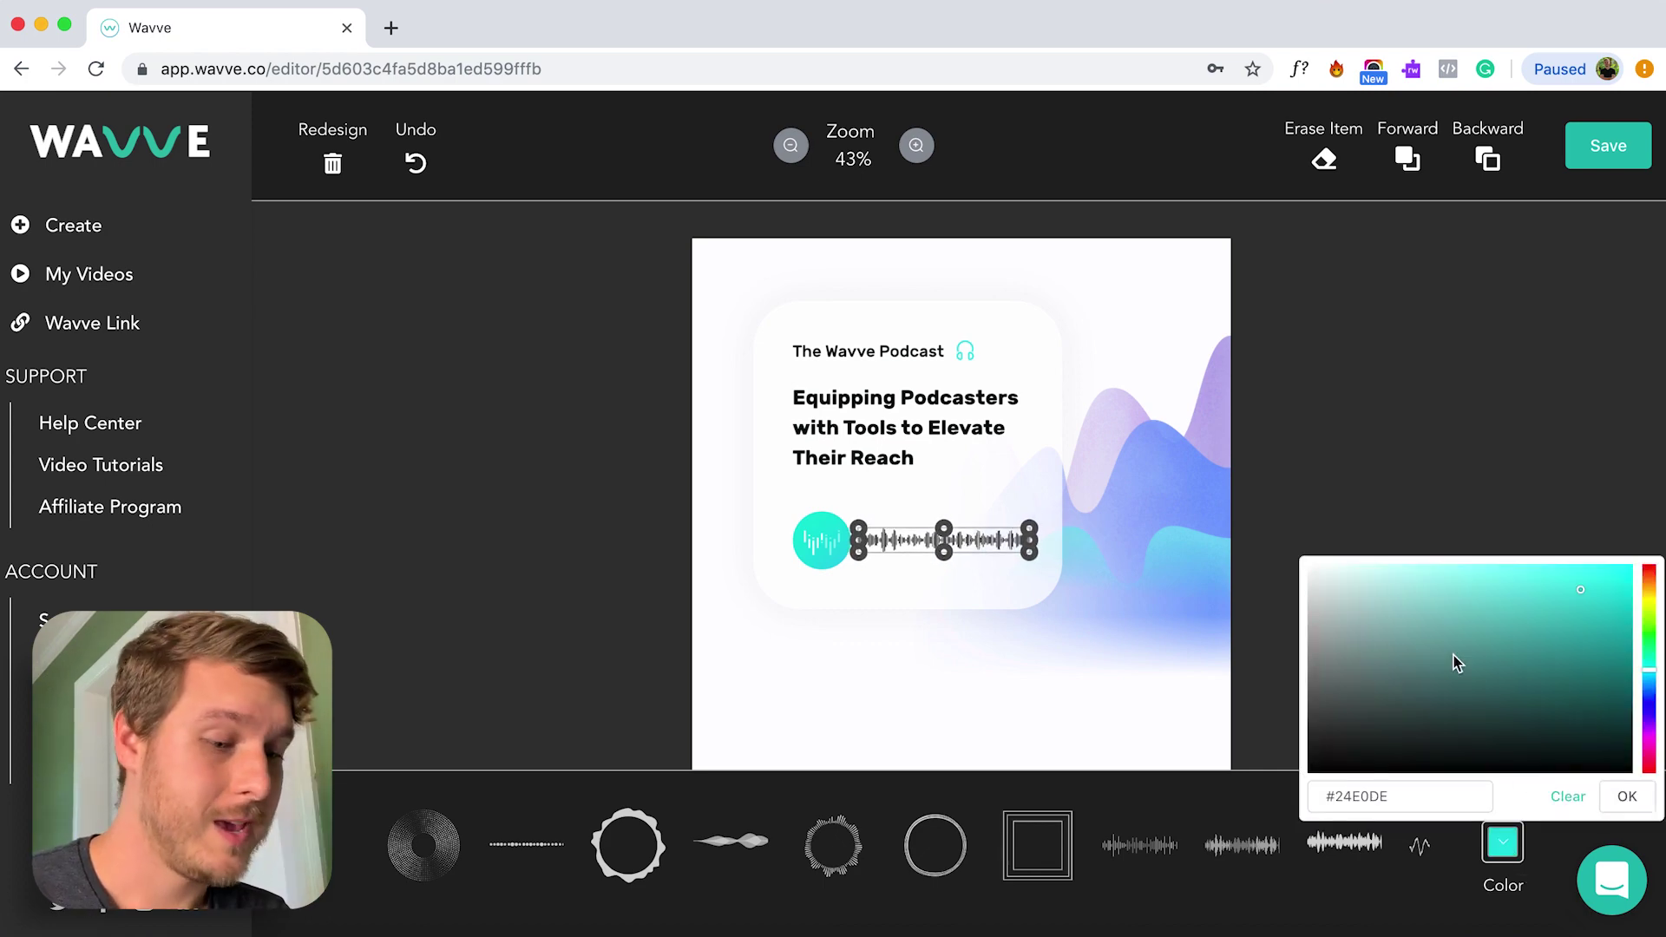
{"action": "left_click", "coordinate": [1369, 796]}
{"action": "type", "text": "#4D47E8"}
{"action": "left_click", "coordinate": [1265, 595]}
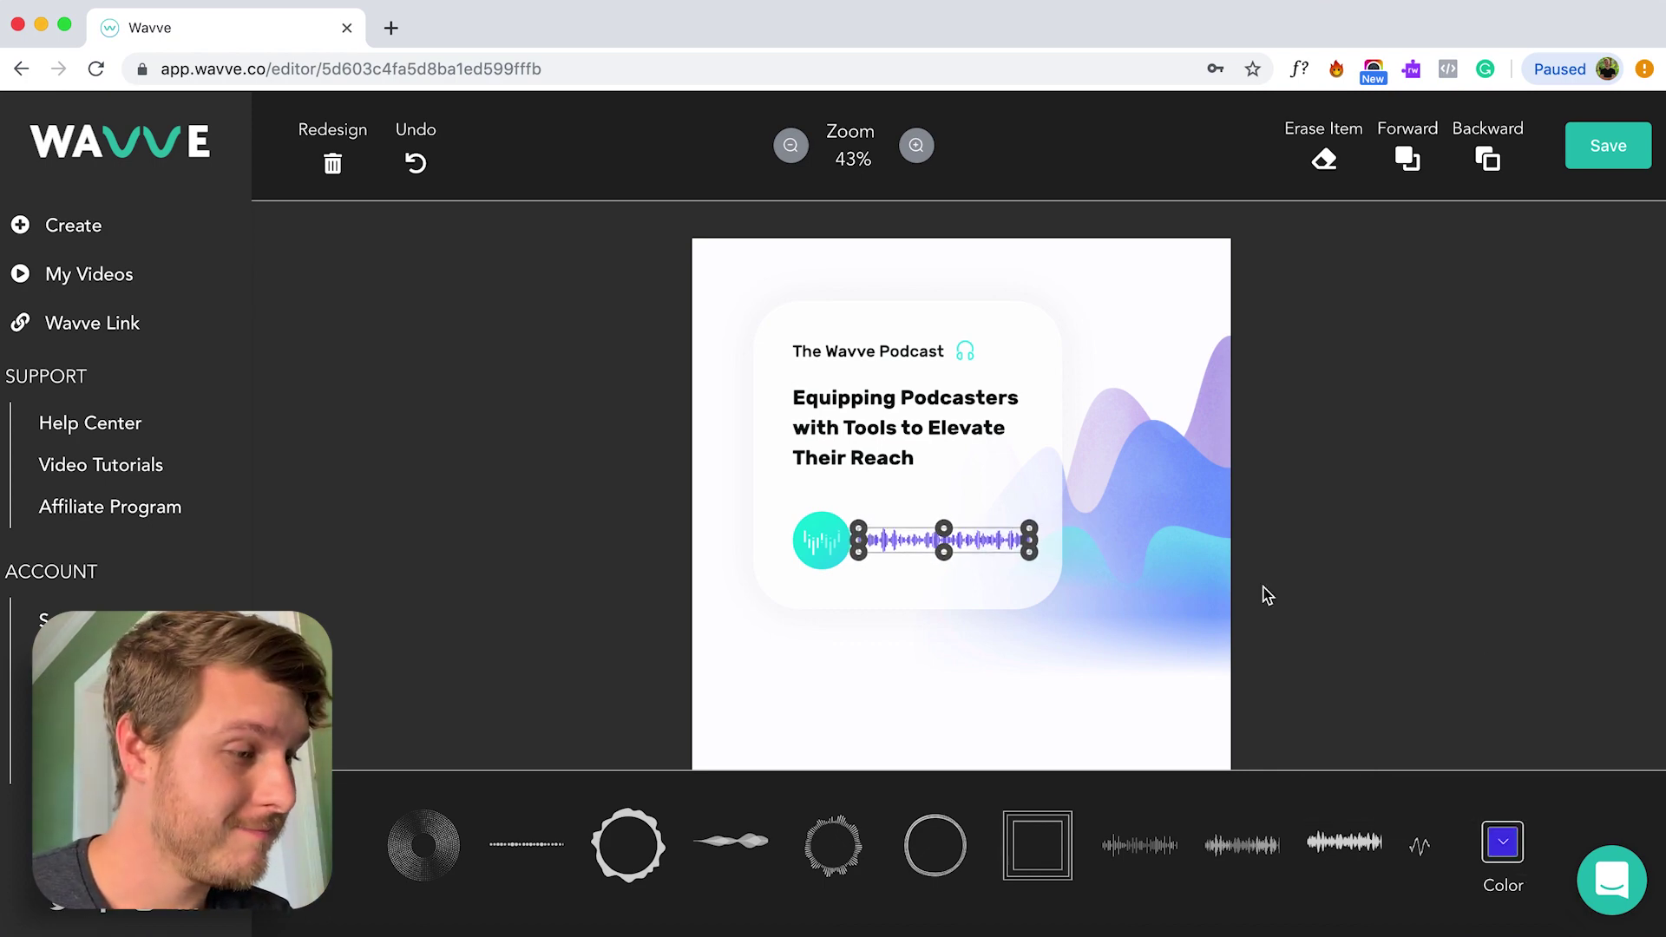
{"action": "left_click", "coordinate": [1061, 662]}
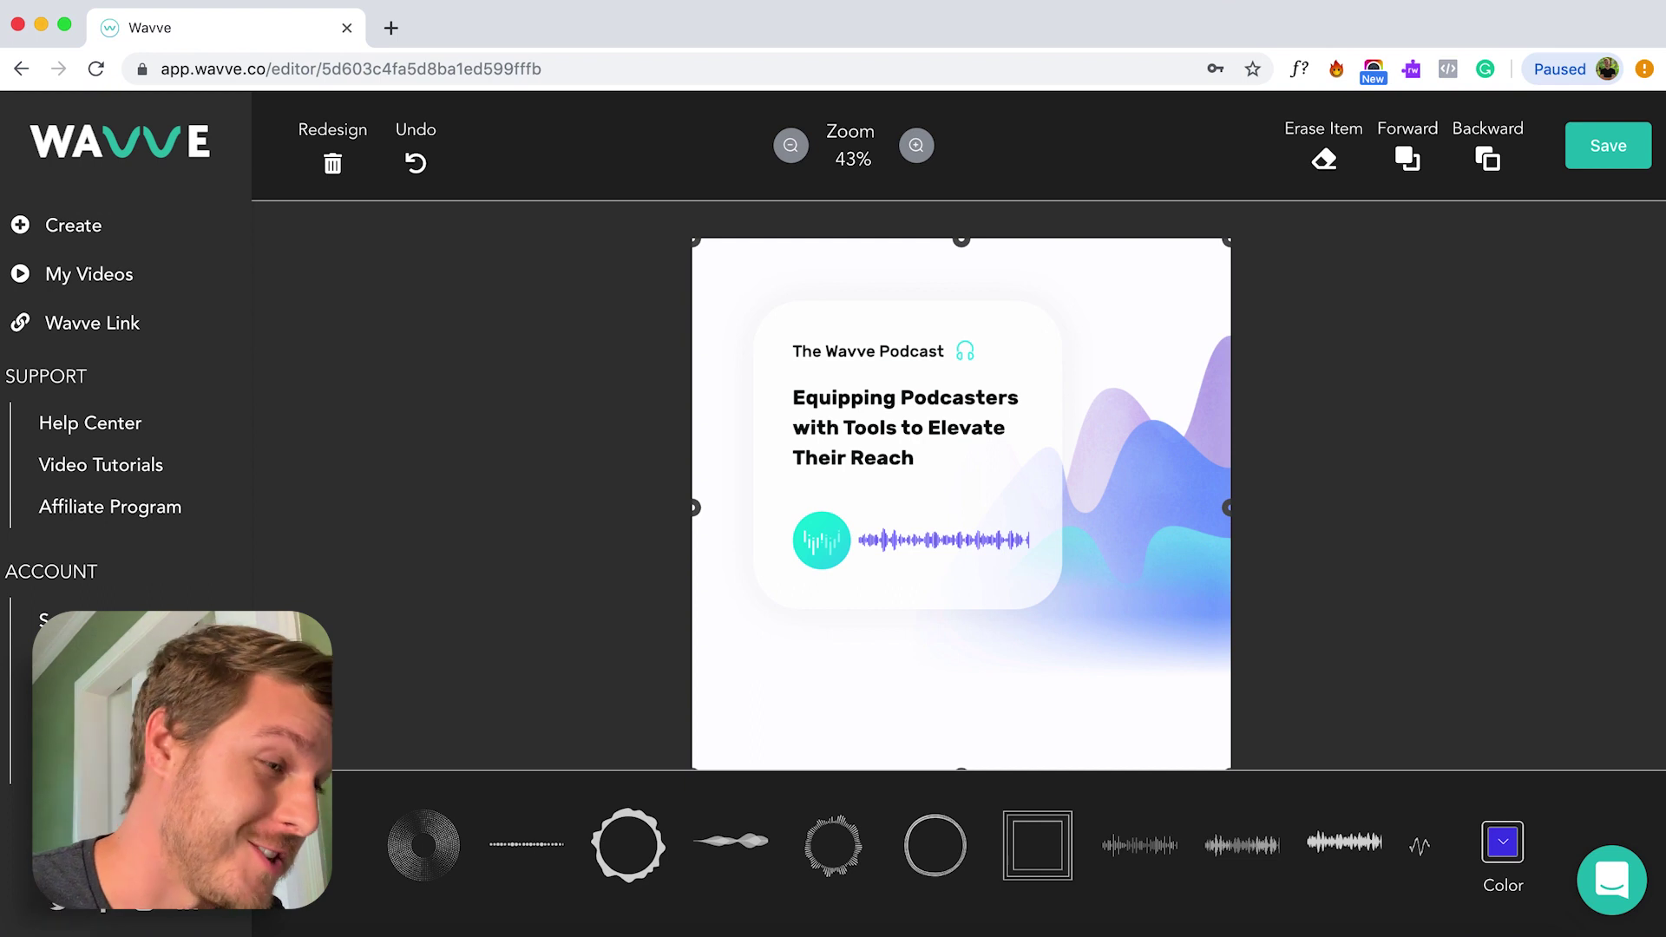
{"action": "left_click", "coordinate": [1053, 849]}
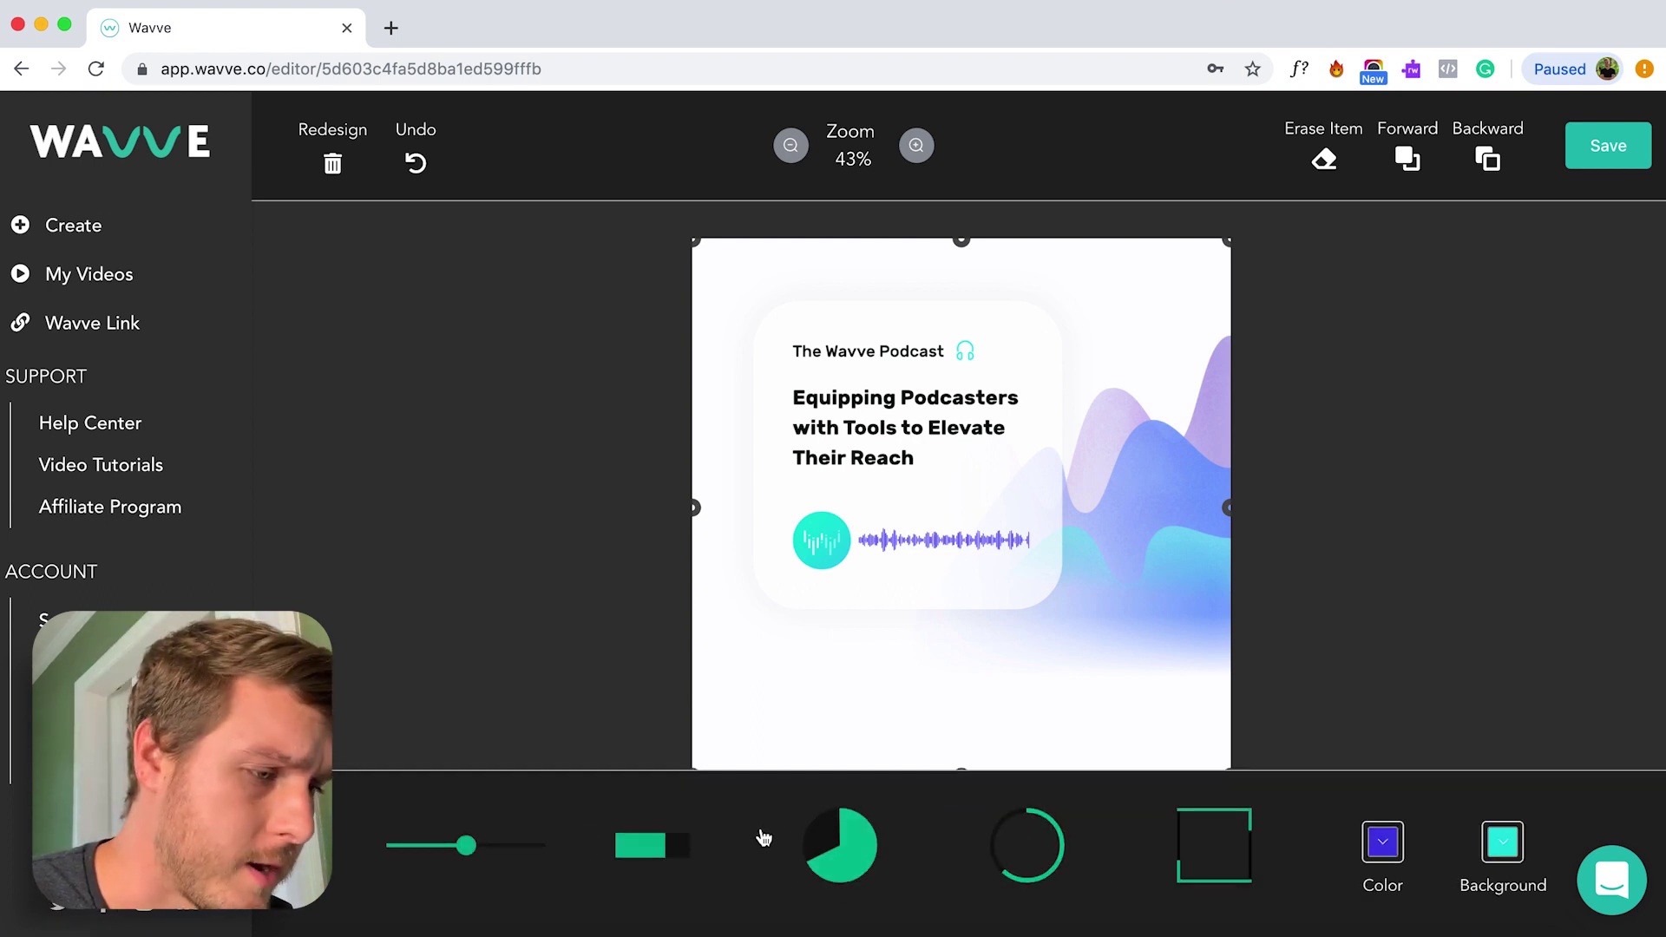
Try progress indicator styles and settle on the top bar style
{"action": "left_click", "coordinate": [479, 843]}
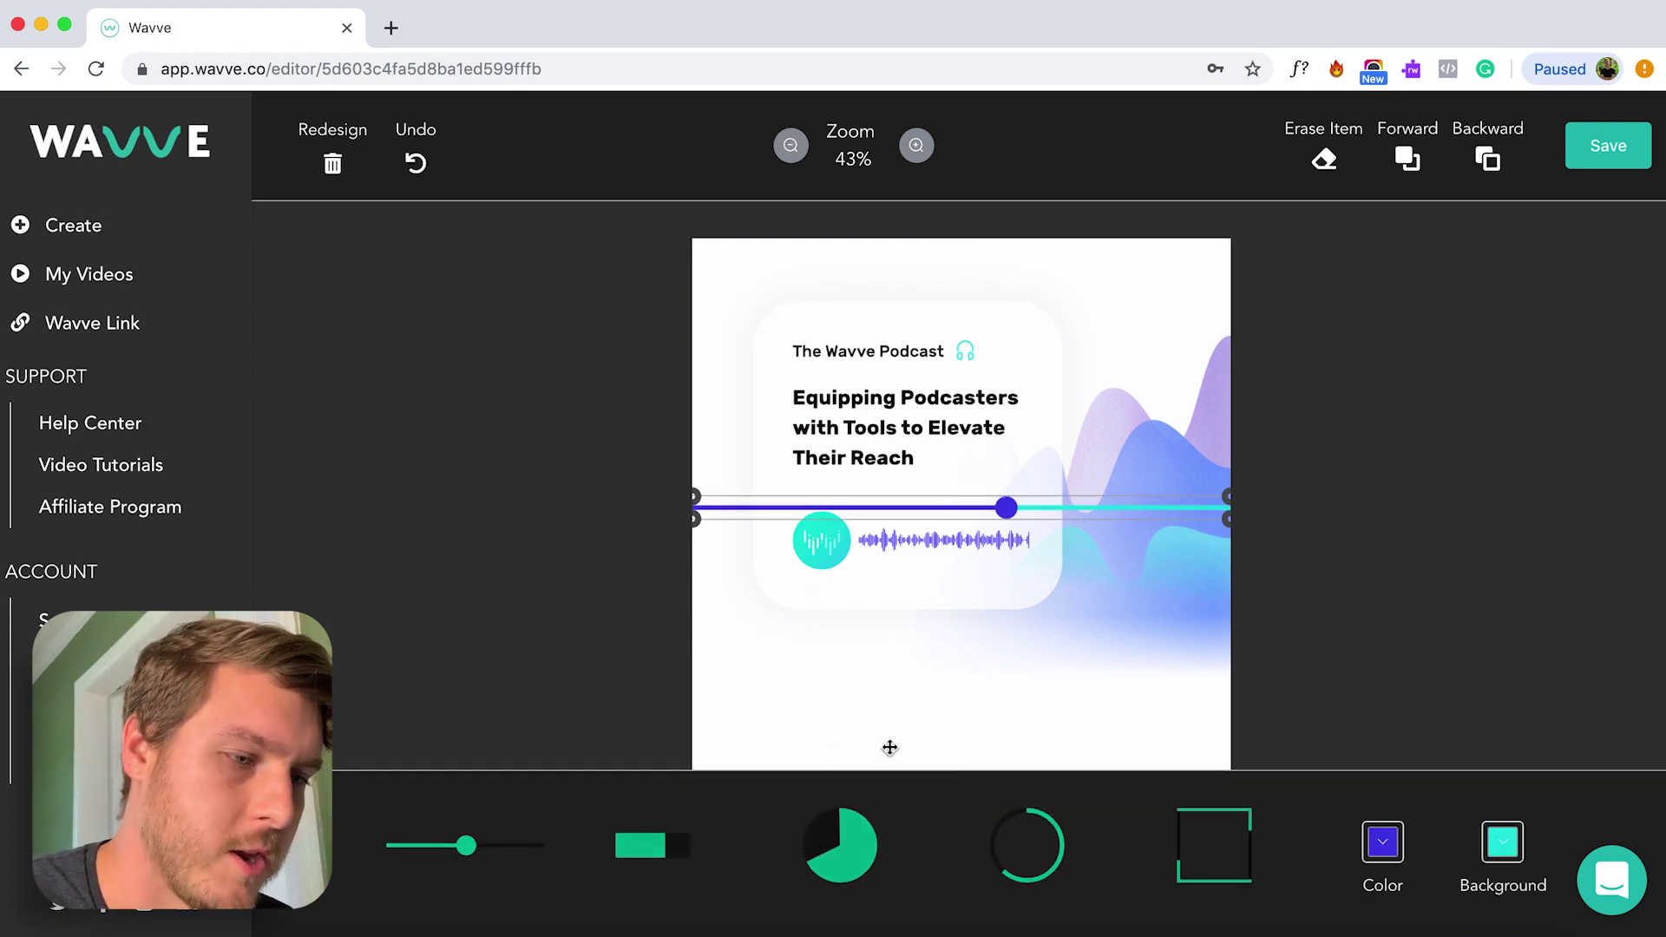
{"action": "left_click", "coordinate": [654, 849]}
{"action": "left_click", "coordinate": [842, 846]}
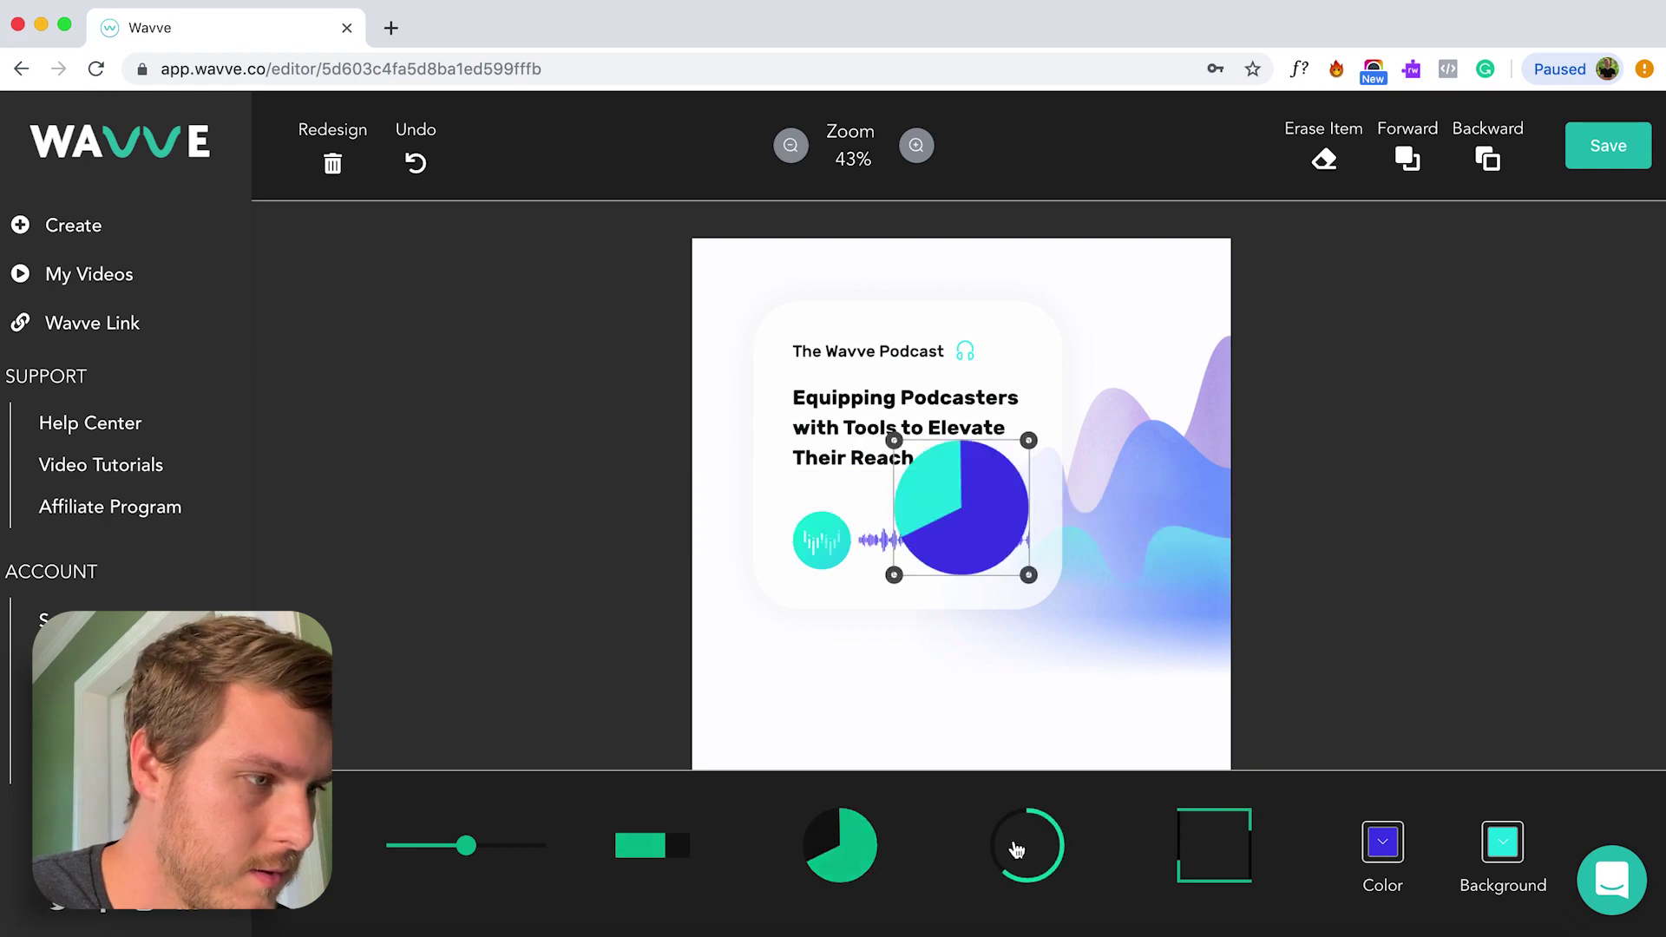
{"action": "left_click", "coordinate": [1067, 847]}
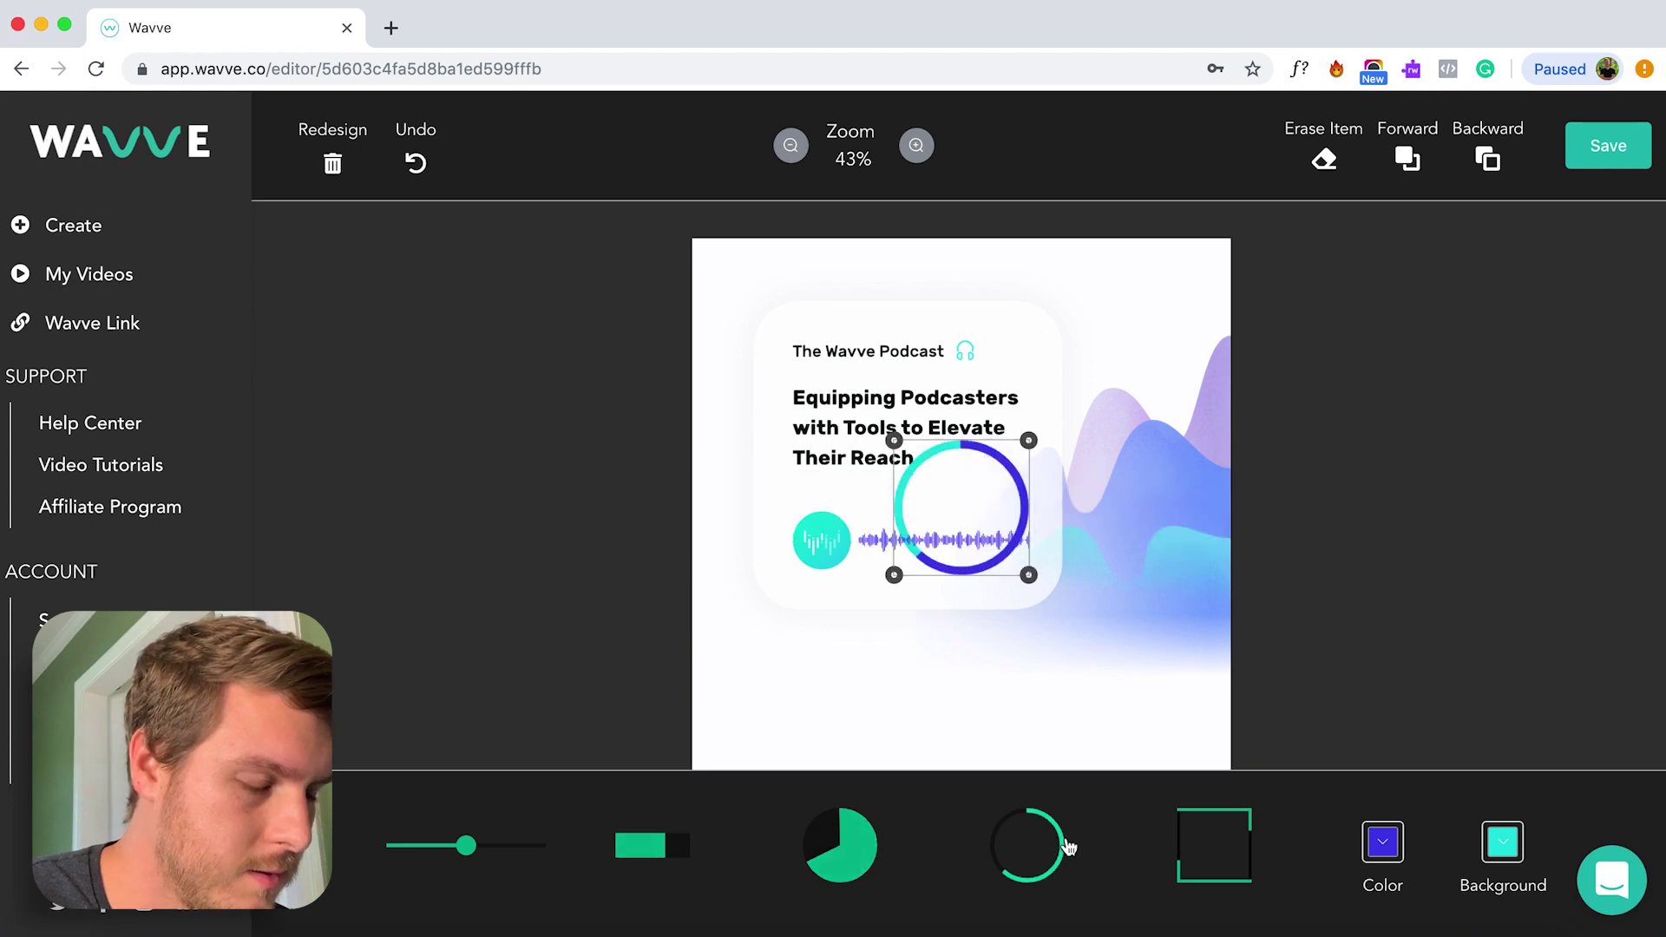
{"action": "left_click", "coordinate": [1219, 819]}
{"action": "left_click", "coordinate": [1384, 846]}
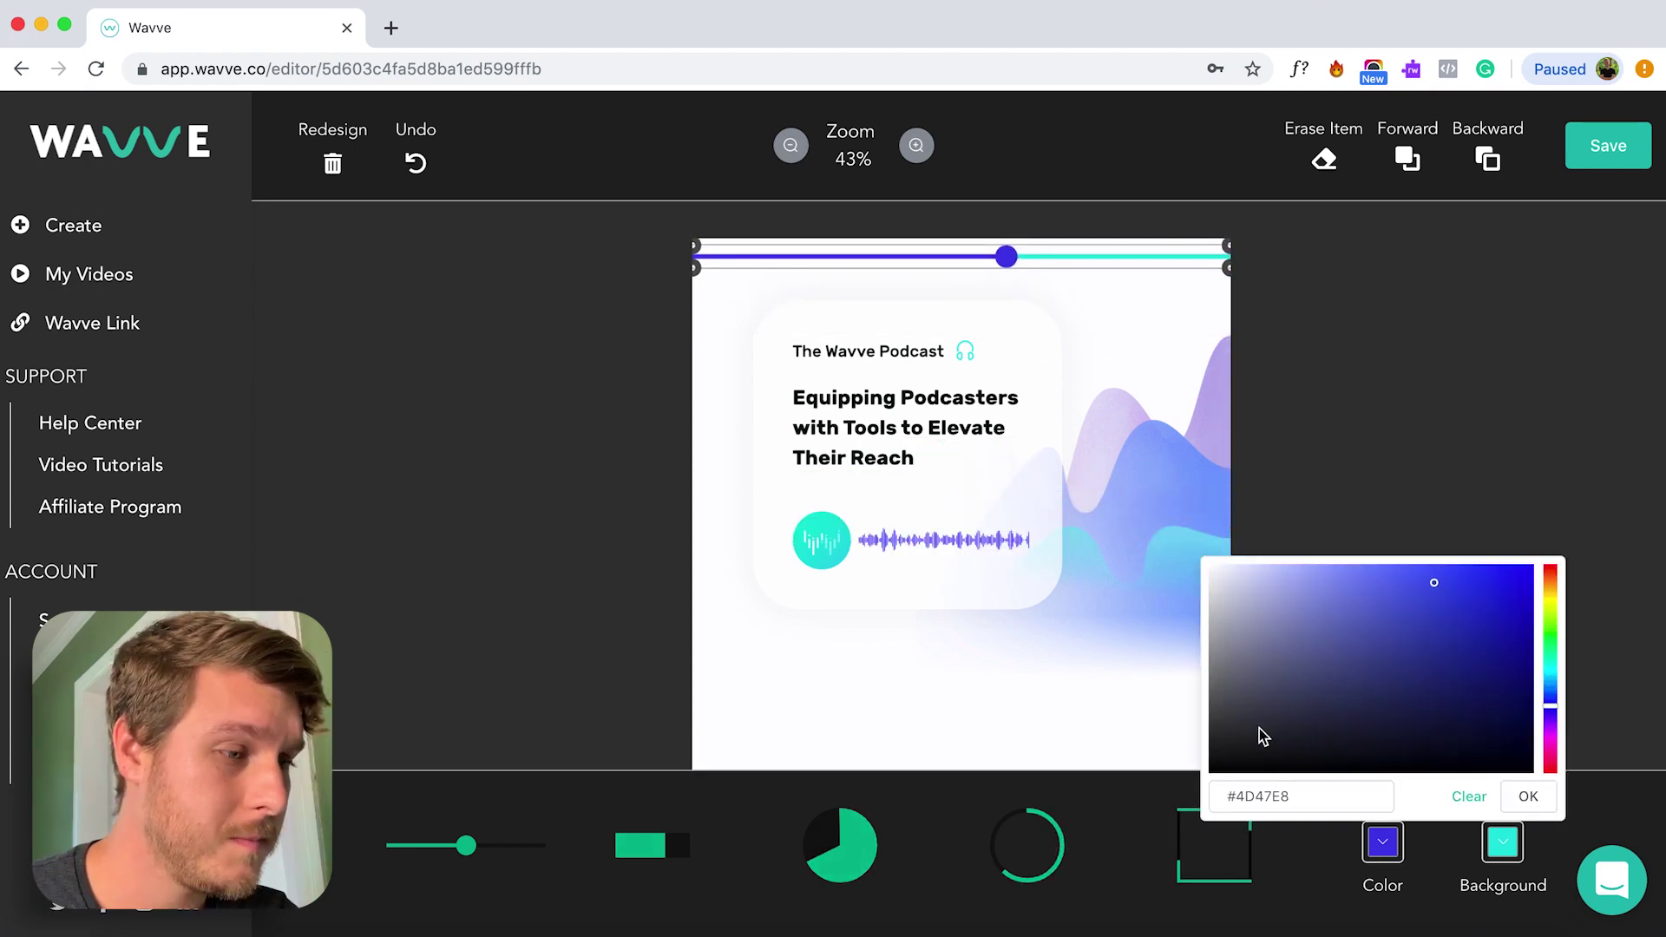
Color the progress bar black (#000000), nudge it slightly lower and finish editing
{"action": "left_click_drag", "start_coordinate": [1260, 737], "coordinate": [1124, 802]}
{"action": "left_click", "coordinate": [1531, 799]}
{"action": "left_click_drag", "start_coordinate": [1072, 258], "coordinate": [1073, 270]}
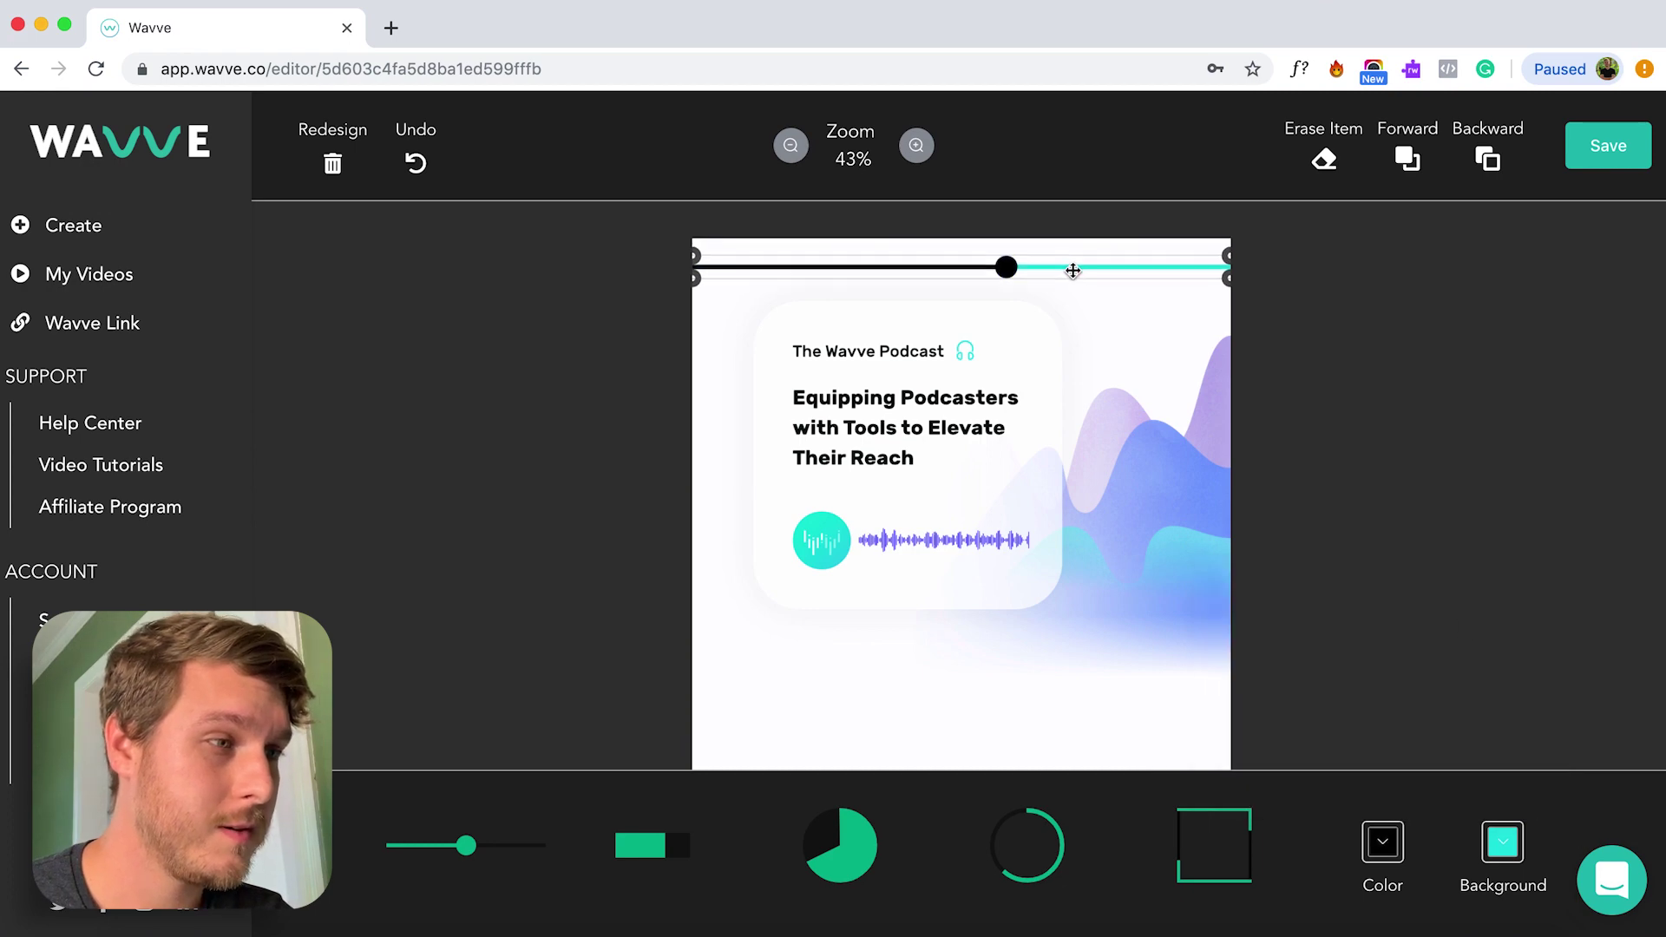
{"action": "left_click", "coordinate": [1618, 757]}
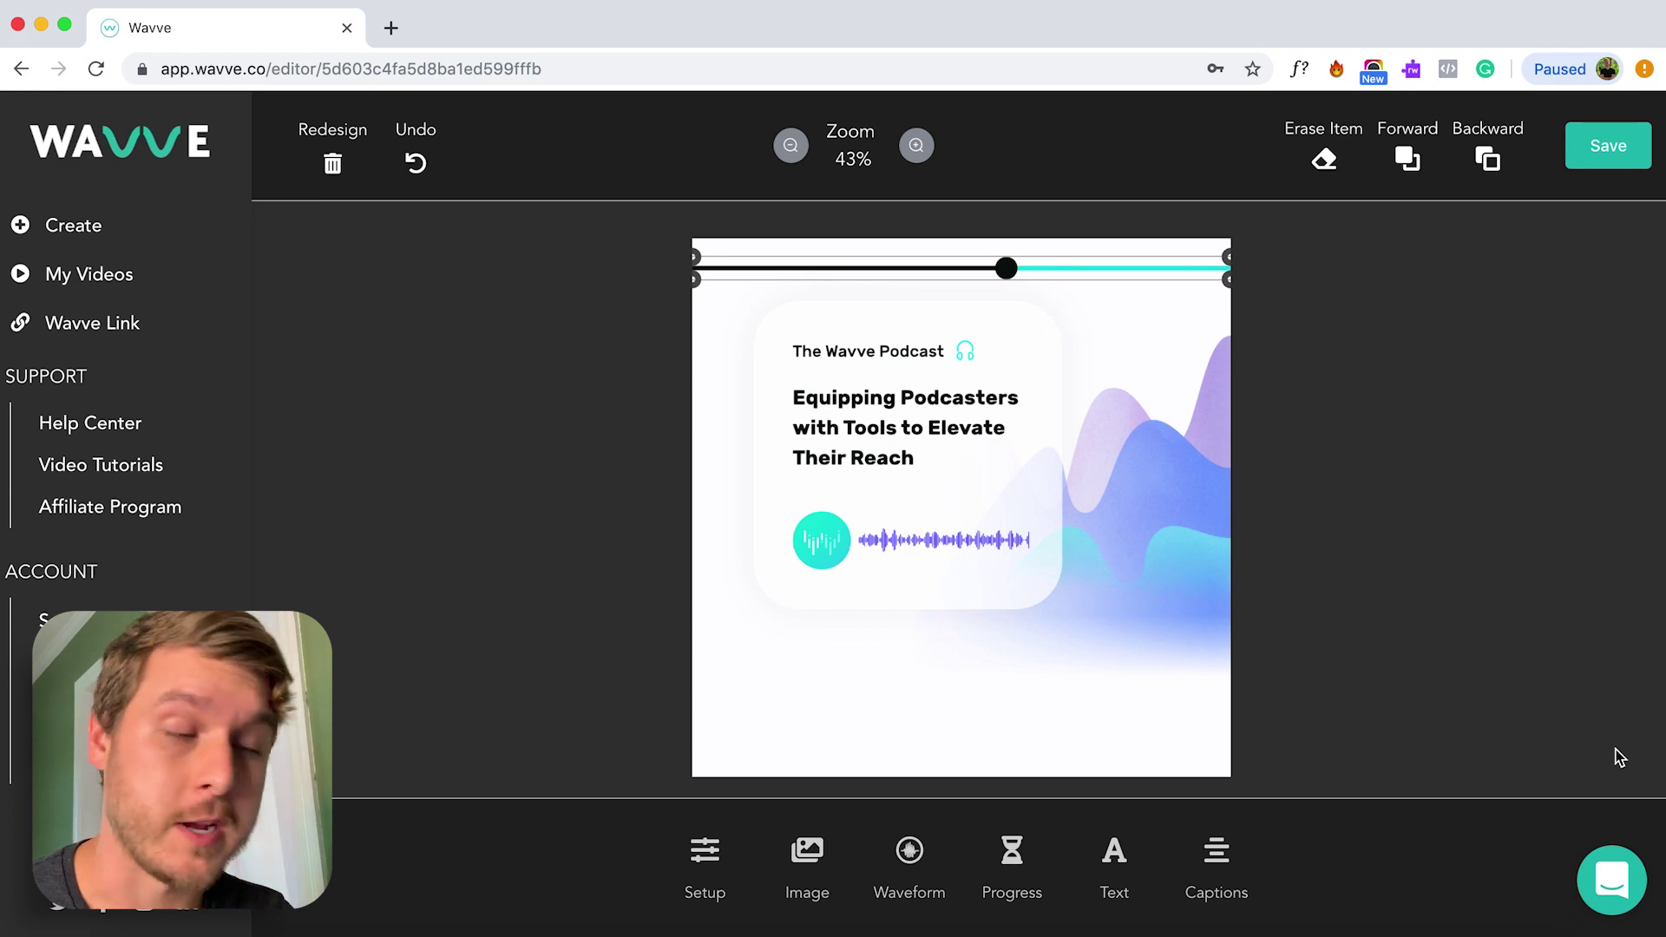
Preview Light and Dark caption styles, keep Light, and save the design
{"action": "left_click", "coordinate": [1212, 859]}
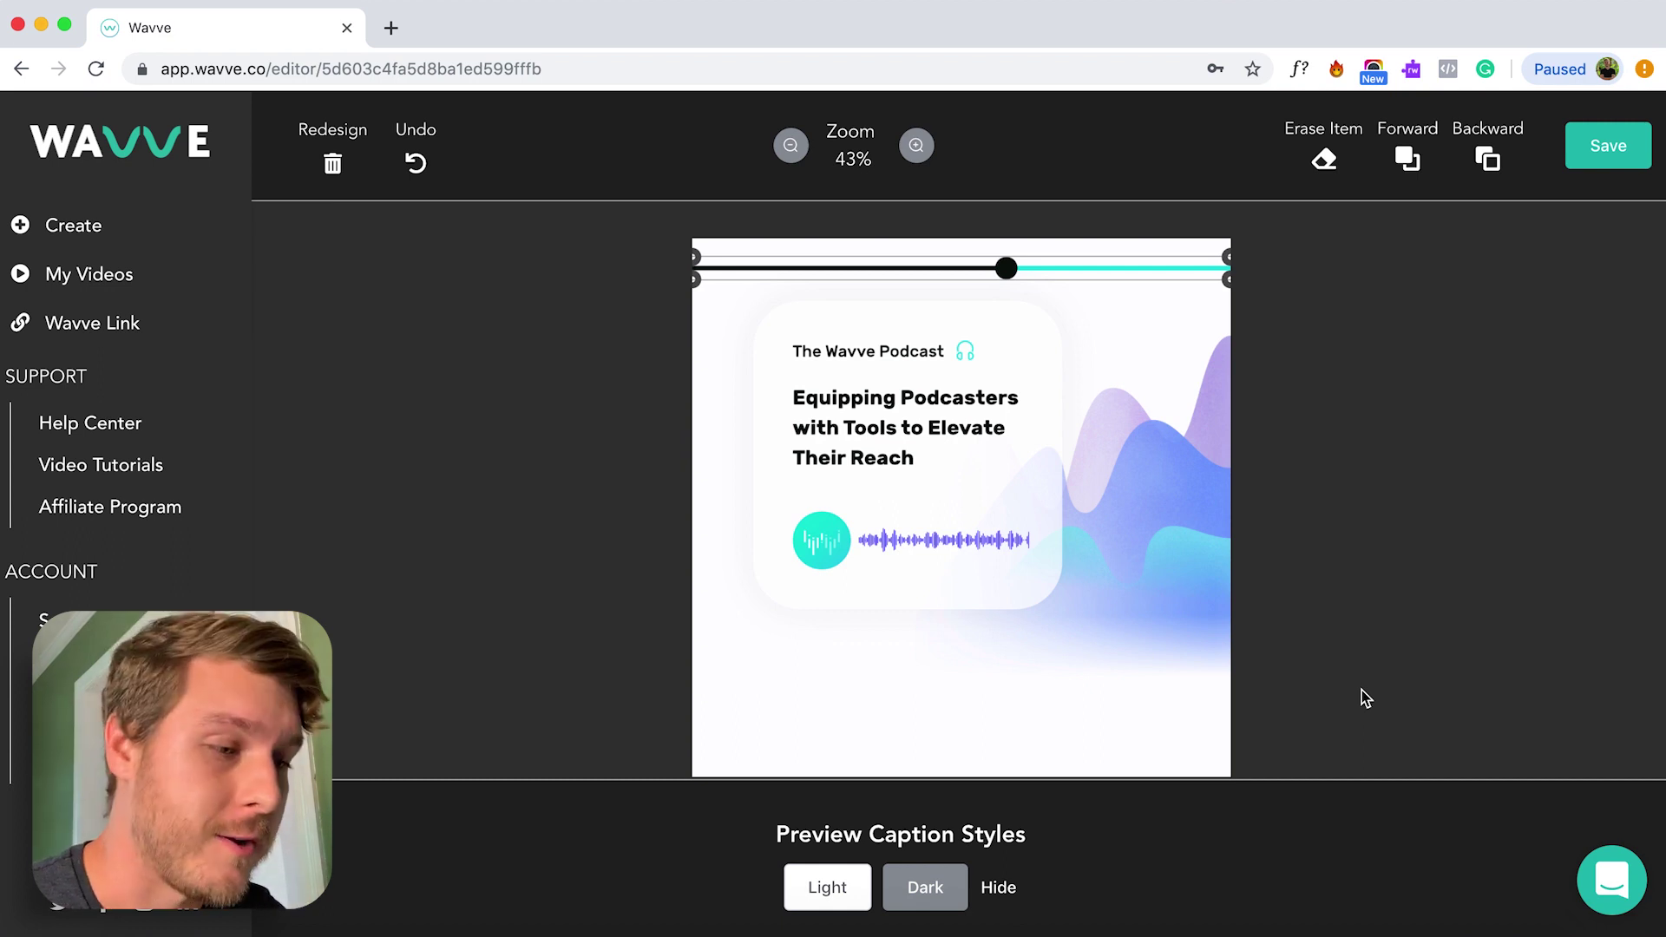
{"action": "left_click", "coordinate": [827, 894]}
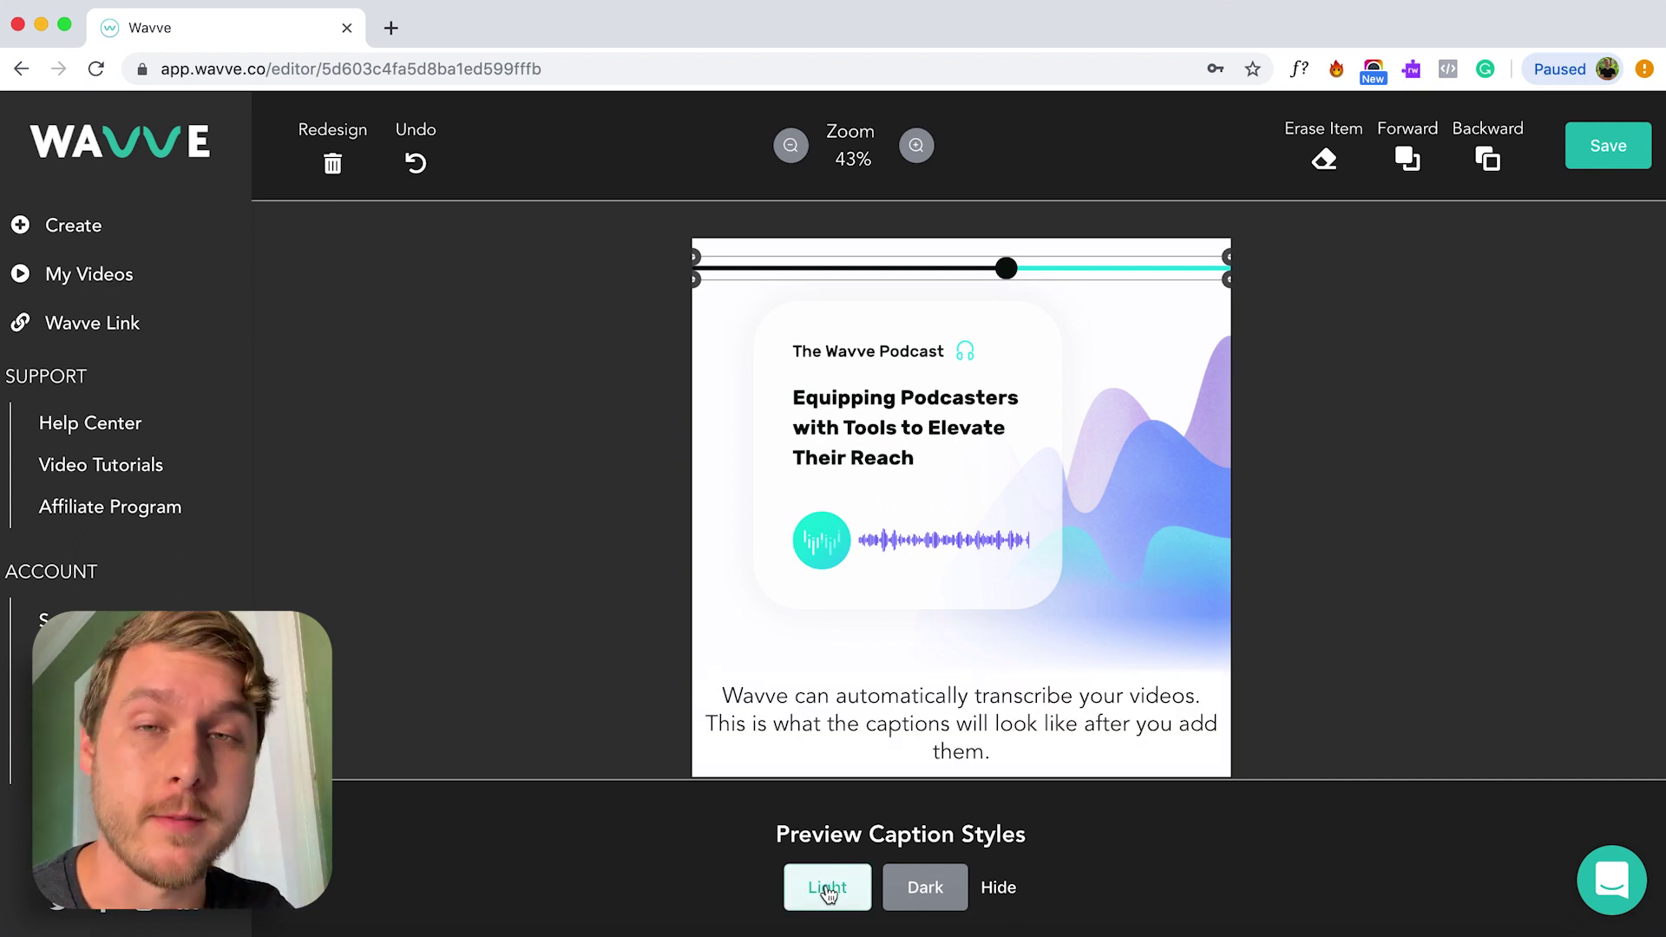
{"action": "left_click", "coordinate": [957, 882]}
{"action": "left_click", "coordinate": [840, 885]}
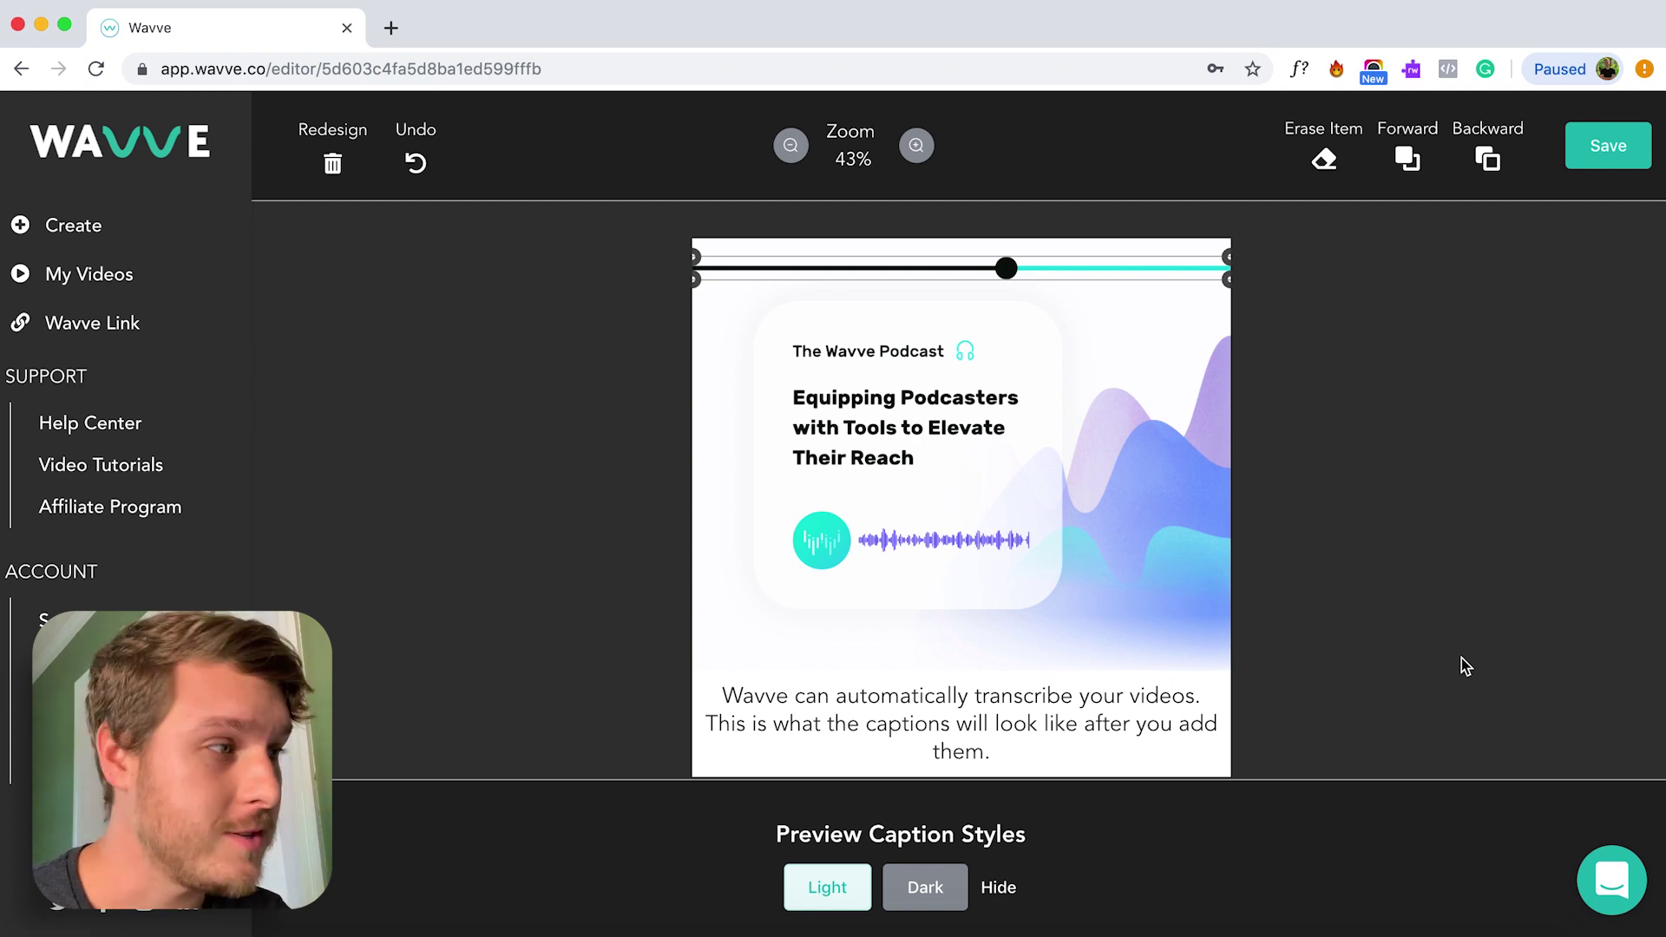
{"action": "left_click", "coordinate": [1619, 156]}
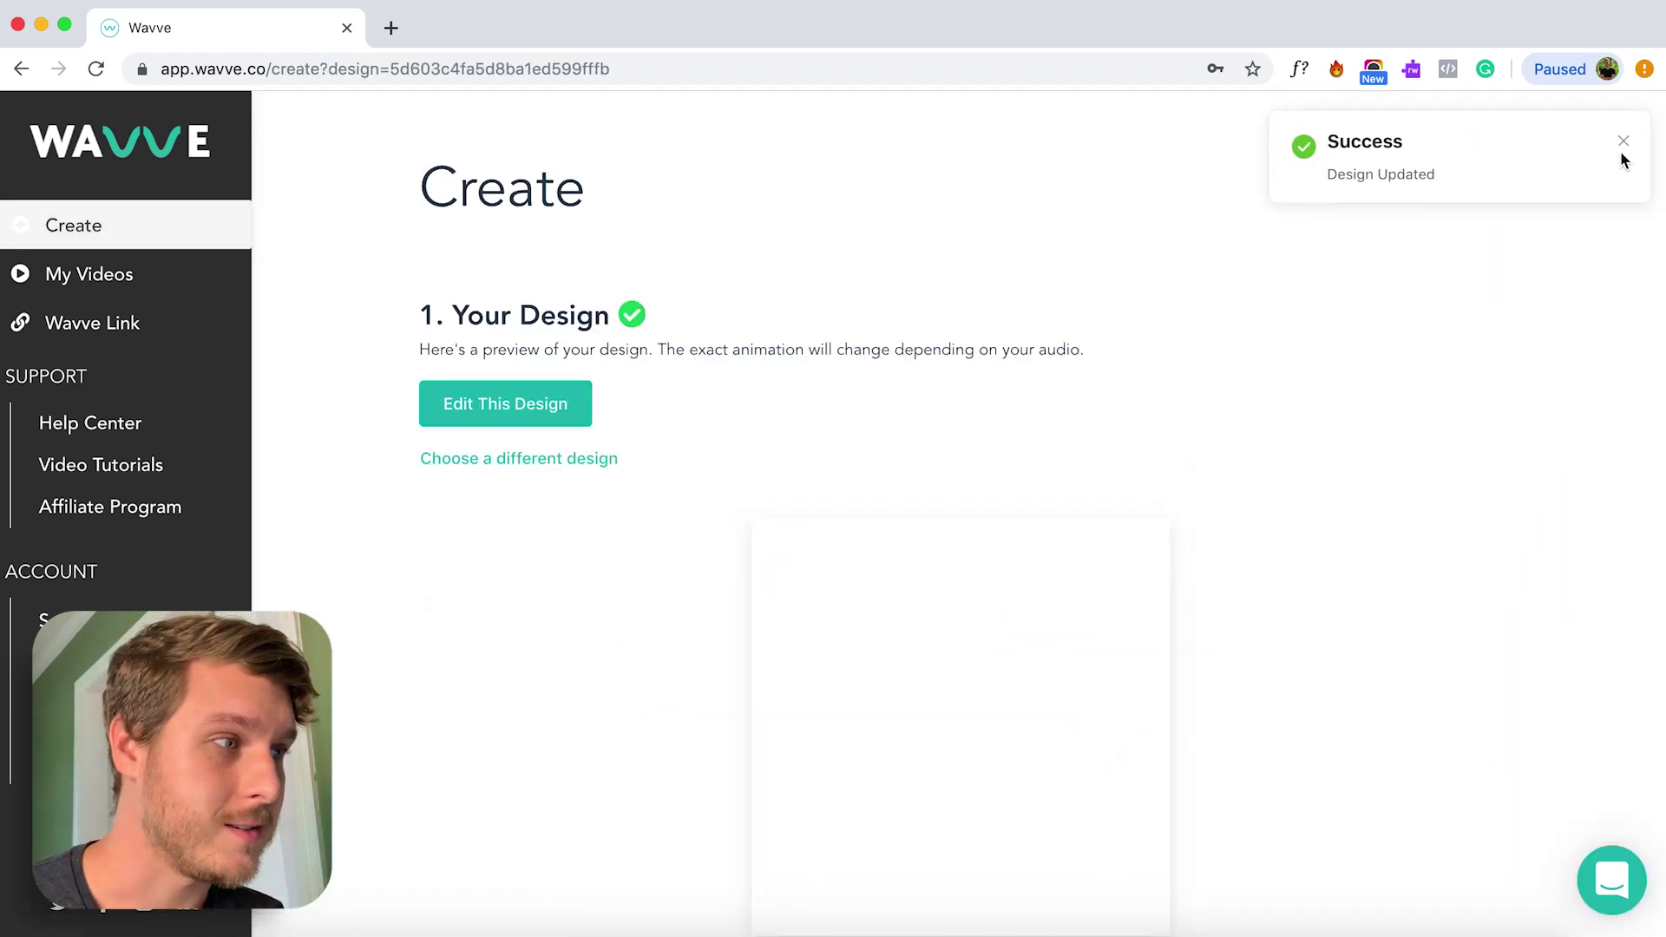
{"action": "scroll", "coordinate": [1585, 332], "scroll_direction": "down", "scroll_amount": 2}
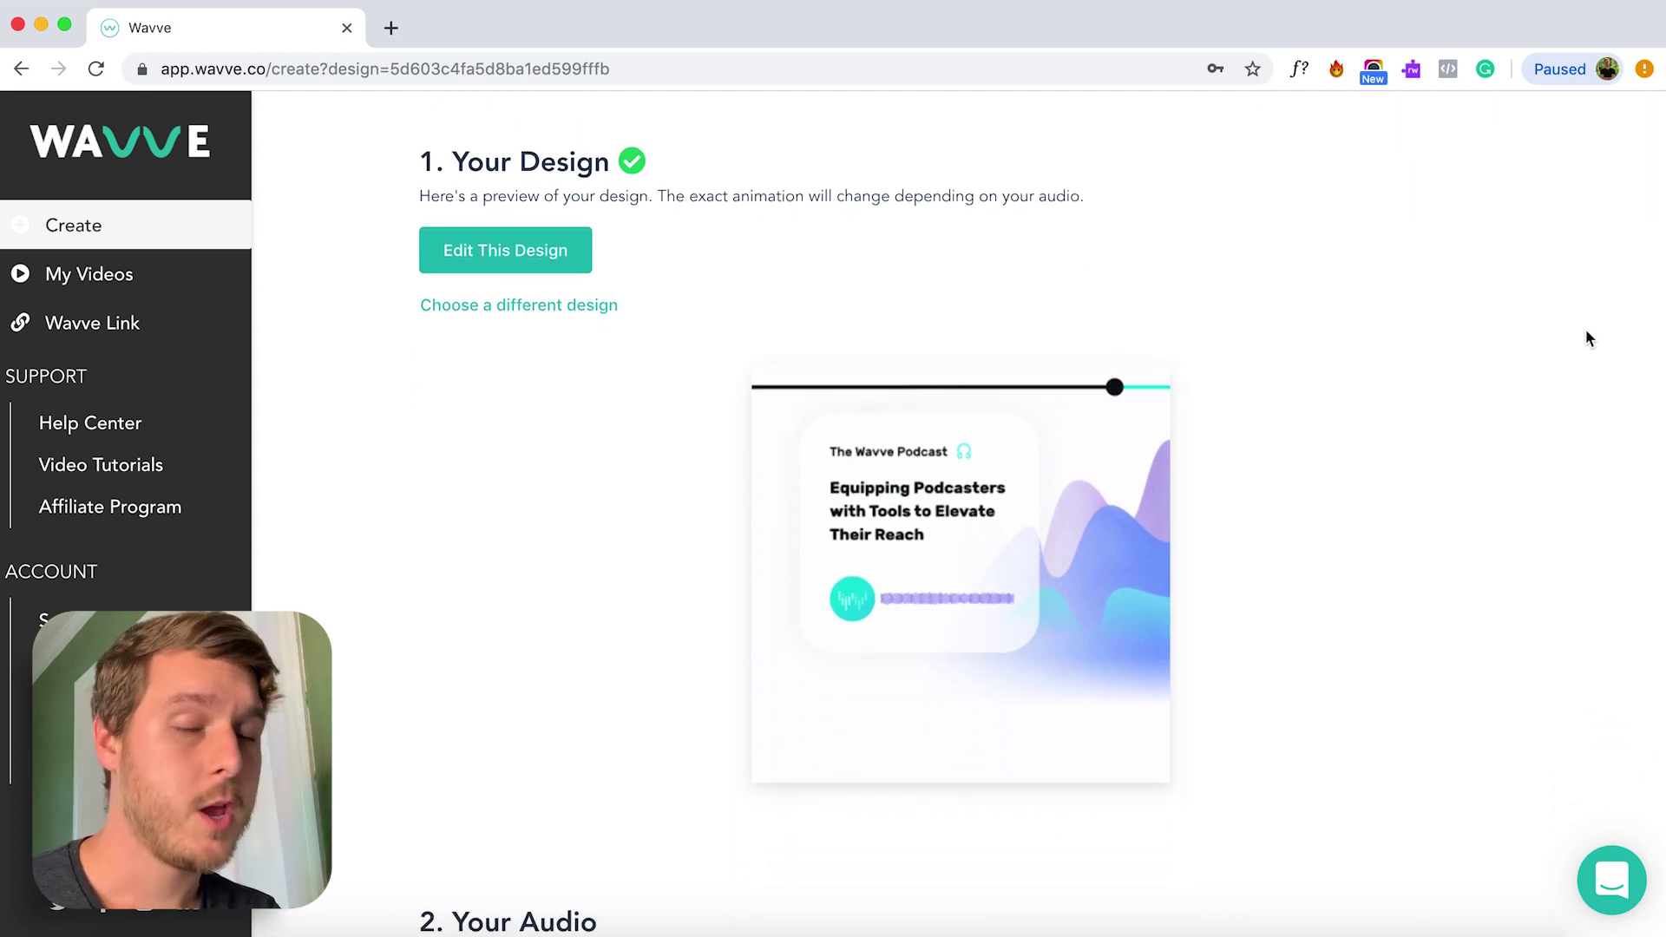
{"action": "scroll", "coordinate": [1585, 339], "scroll_direction": "down", "scroll_amount": 3}
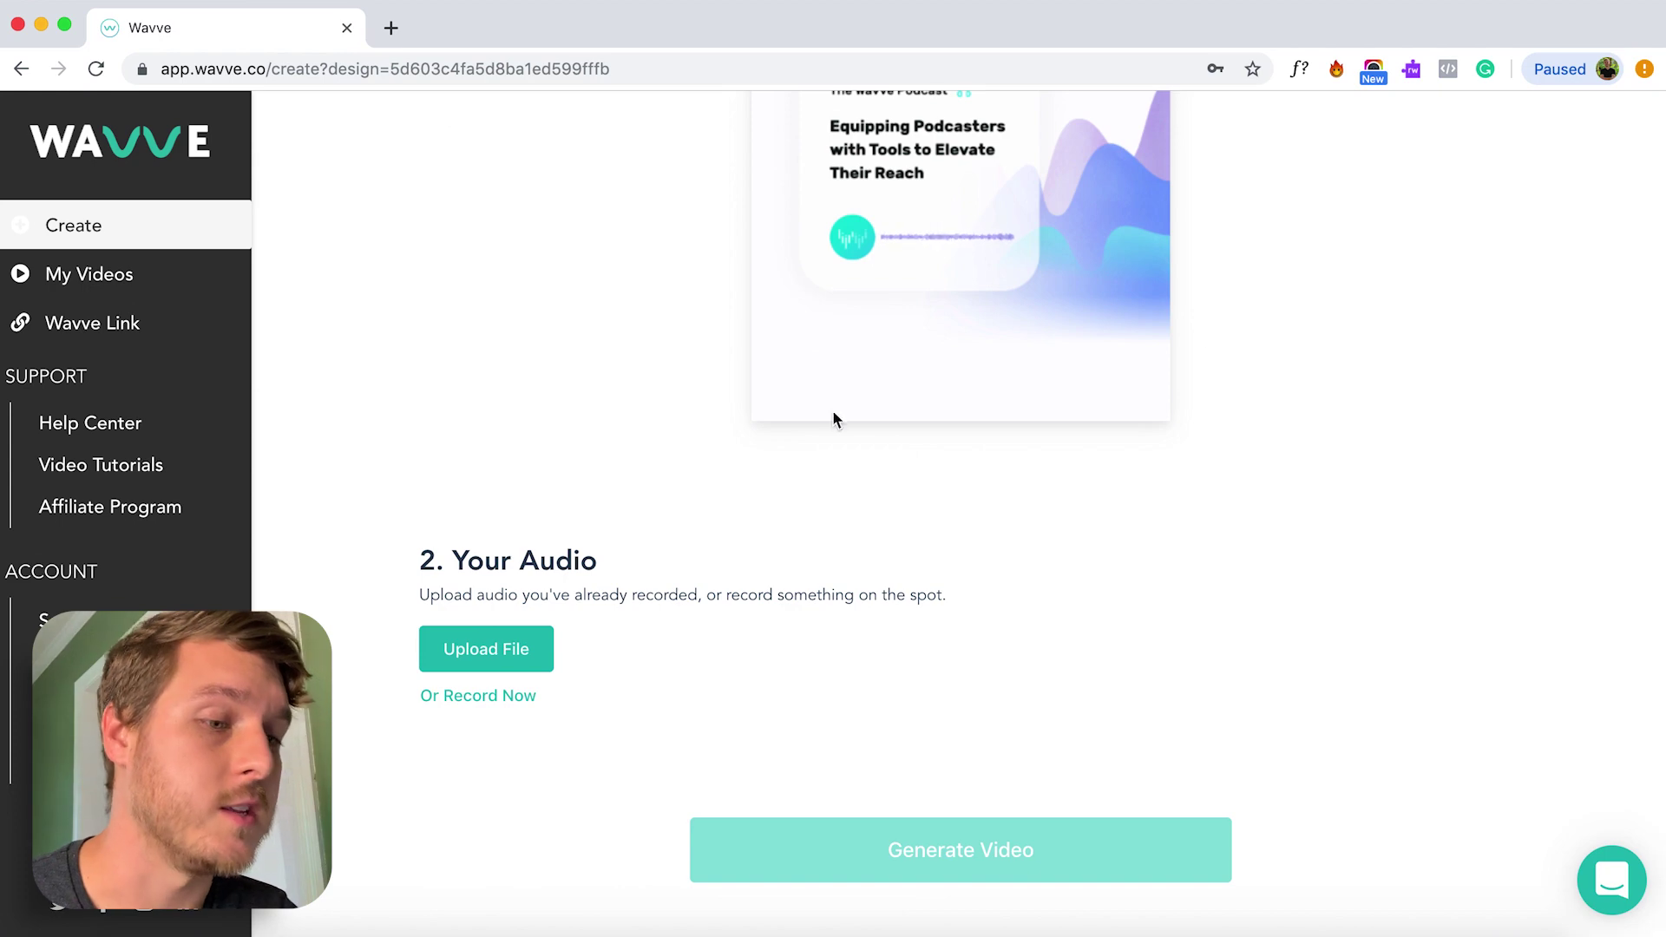
Upload the How To Share Podcast Clips to Instagram mp3 as the audio
{"action": "left_click", "coordinate": [494, 668]}
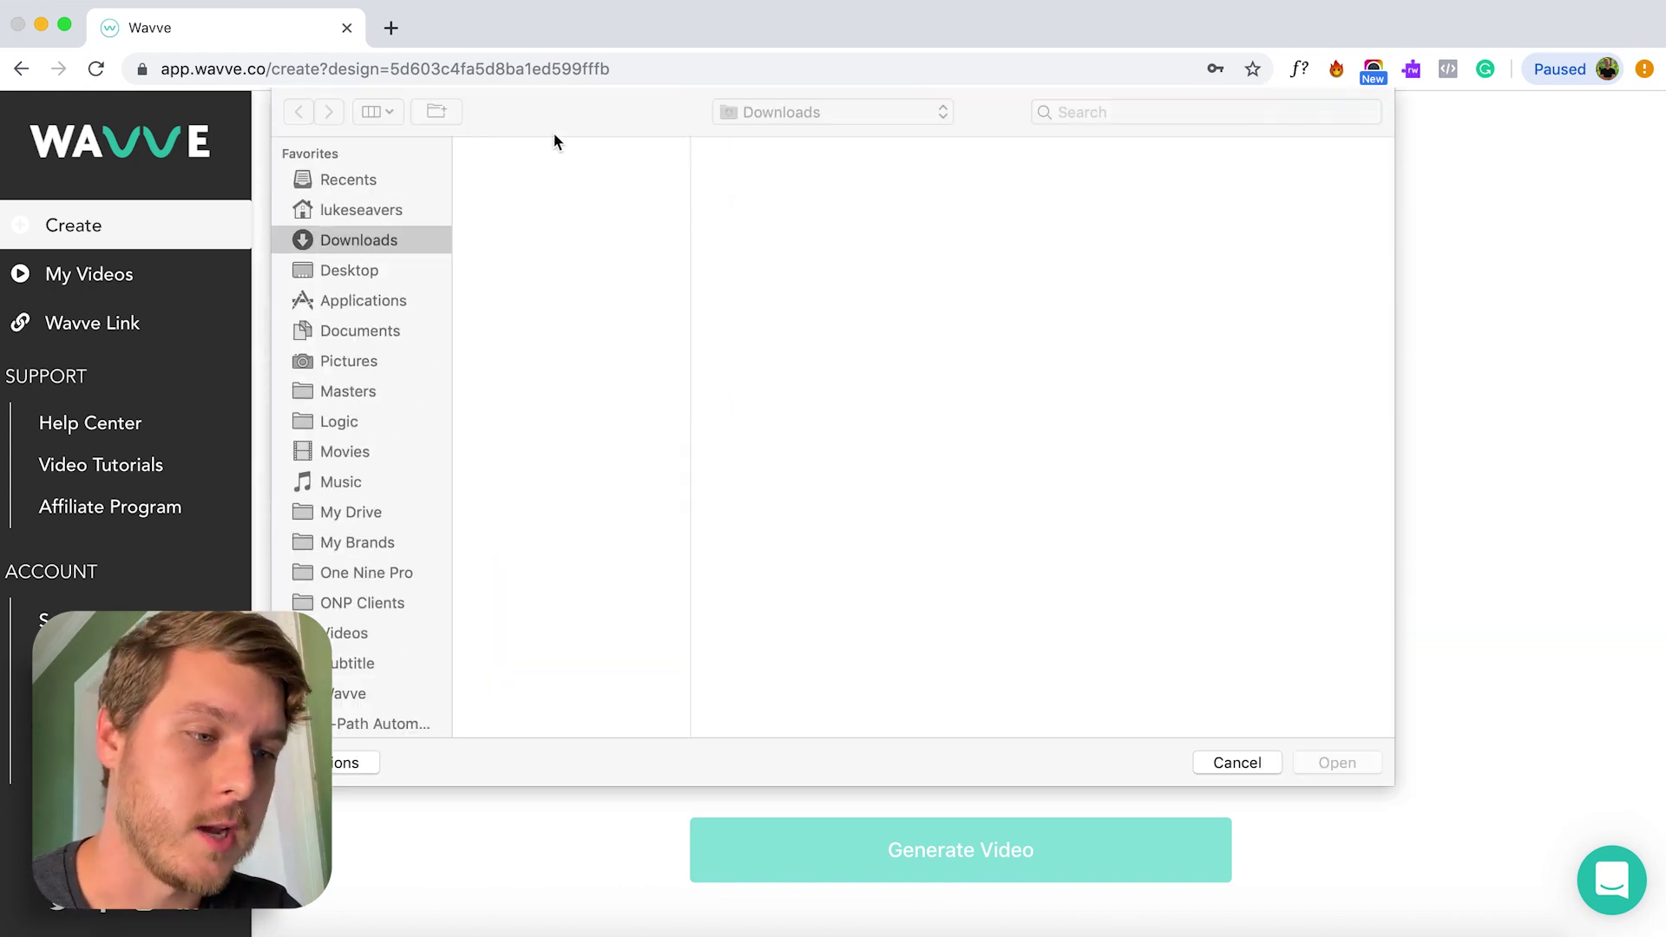
{"action": "left_click", "coordinate": [573, 176]}
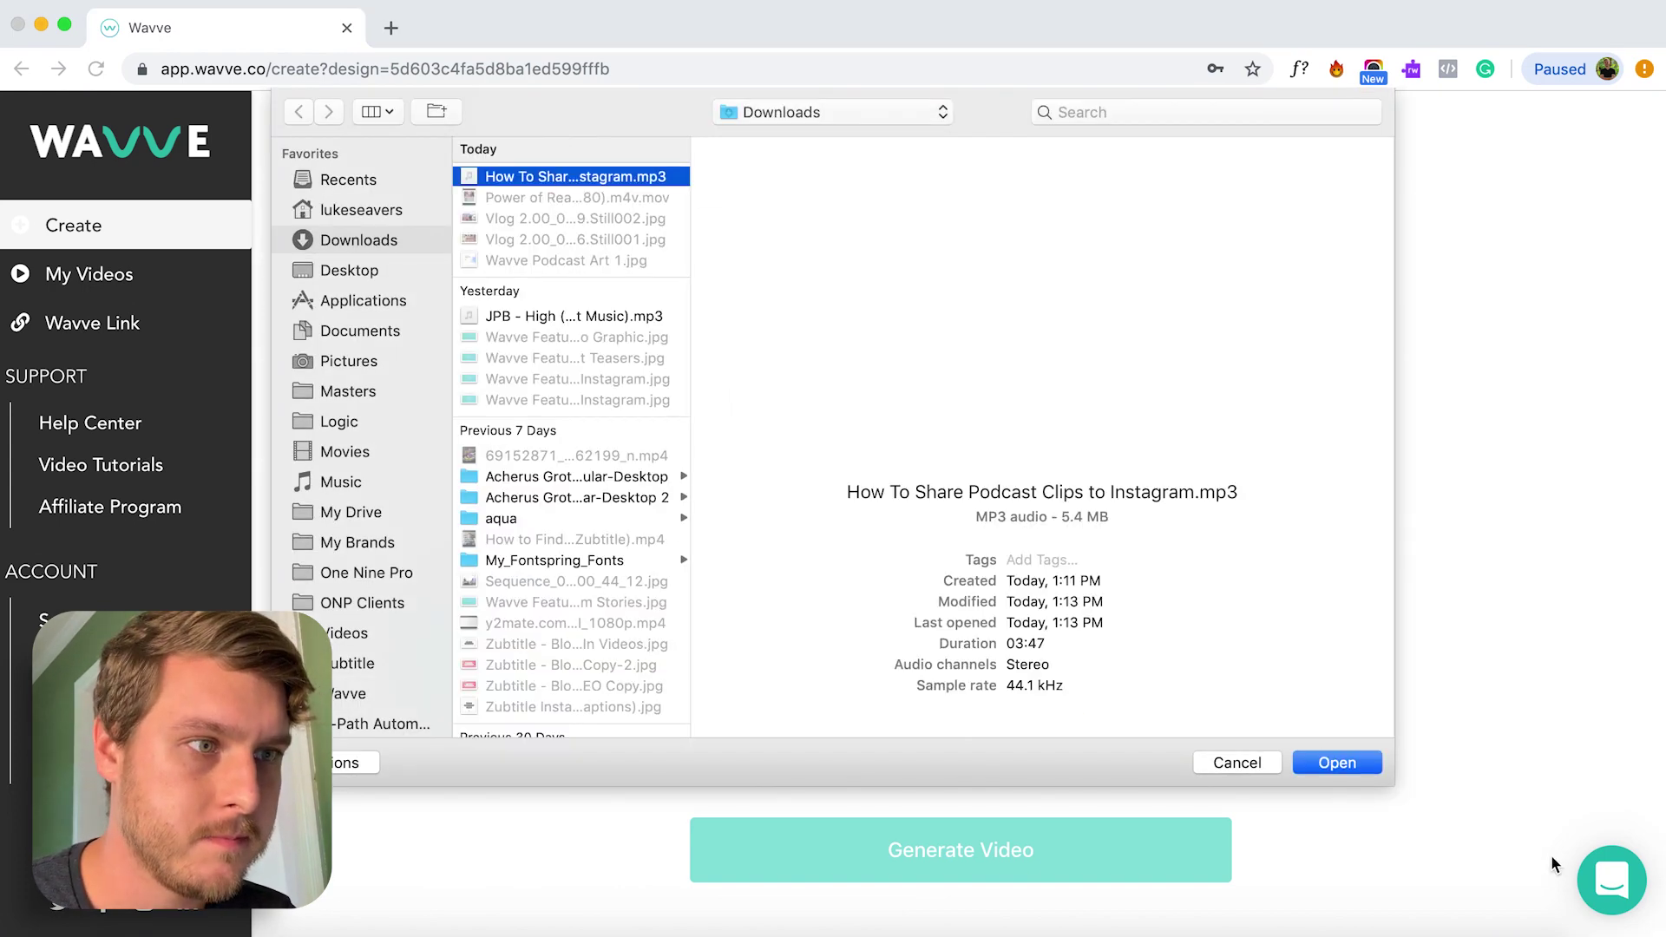
{"action": "left_click", "coordinate": [1354, 756]}
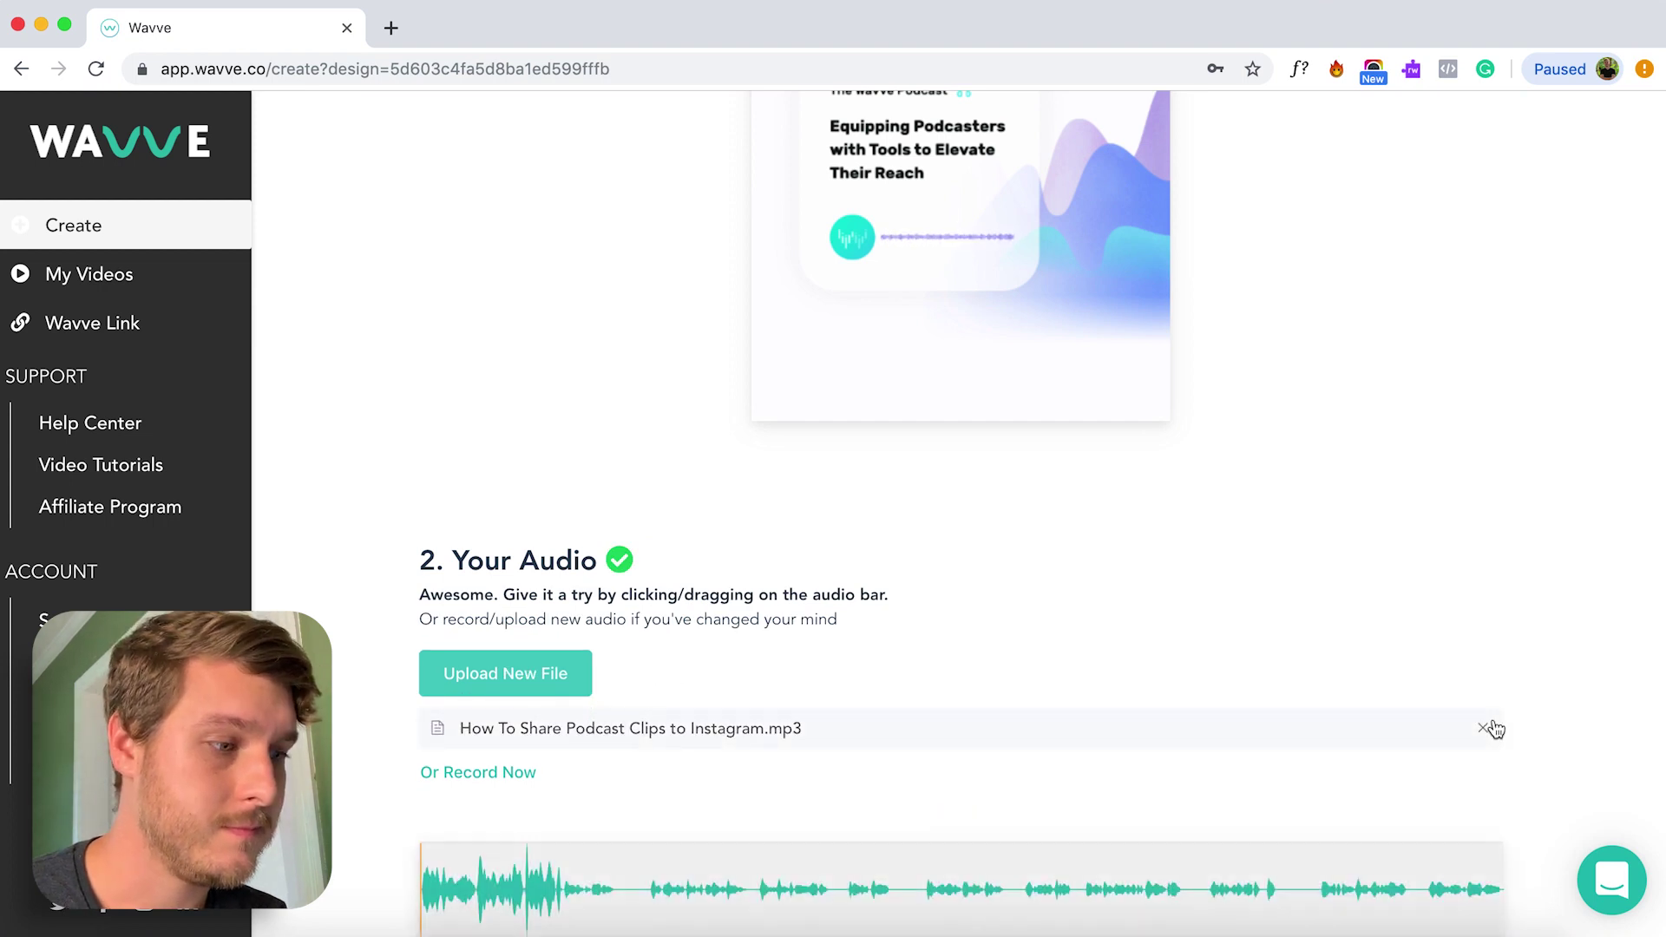
{"action": "scroll", "coordinate": [1355, 755], "scroll_direction": "down", "scroll_amount": 2}
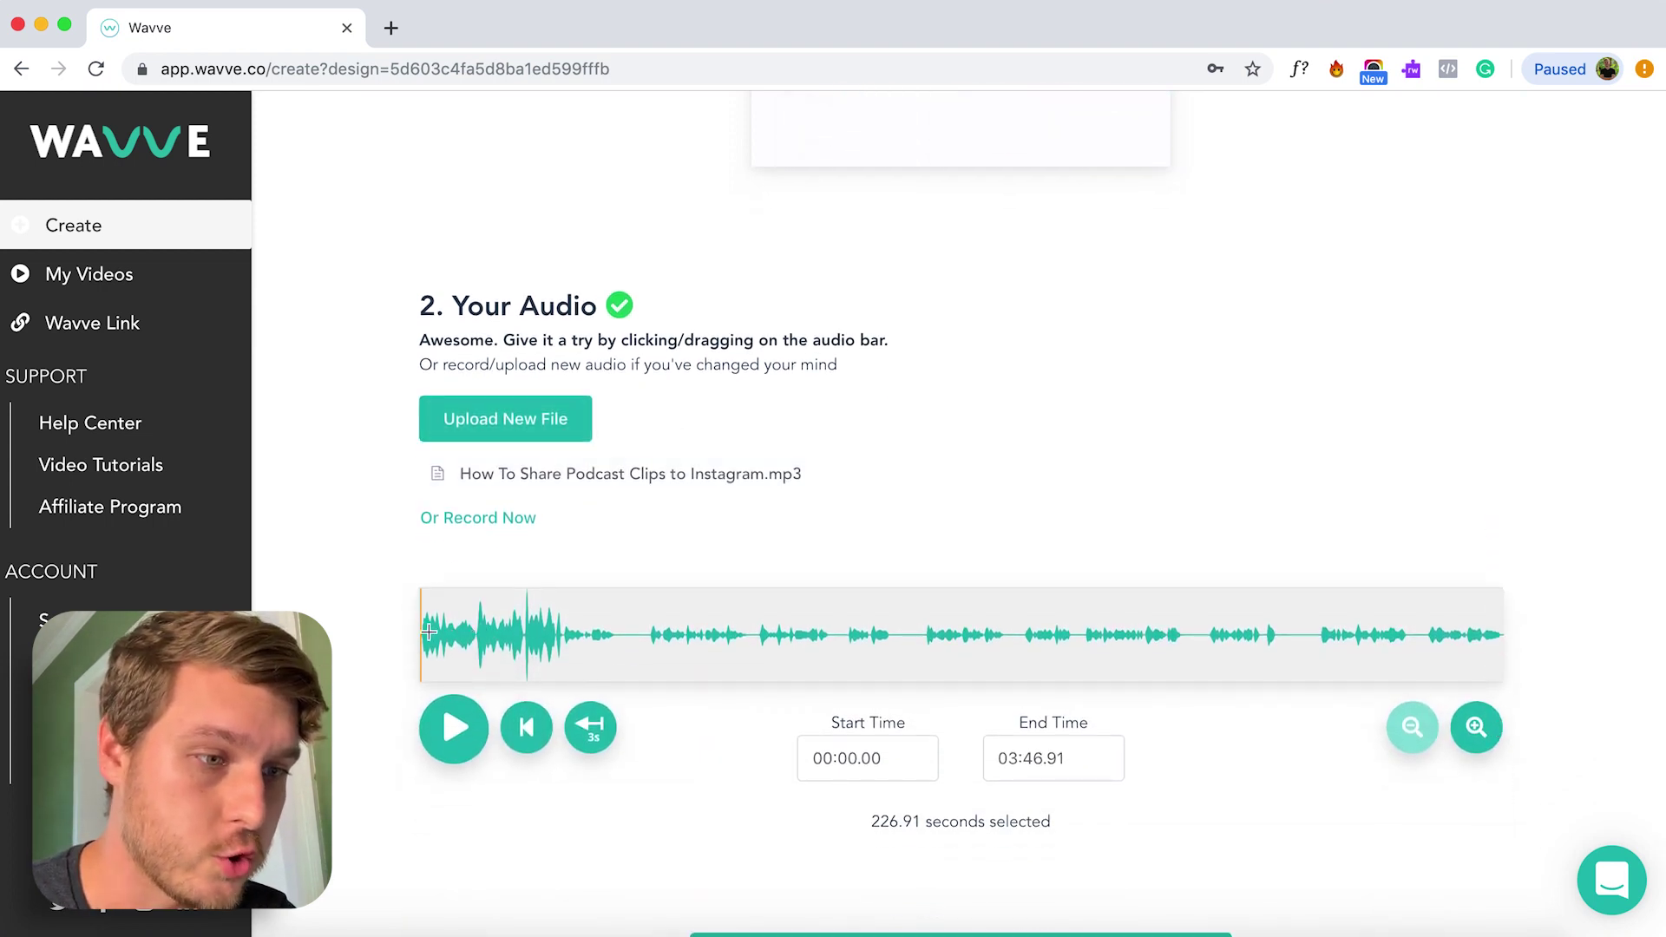
Select the clip from 0:00.73 to 0:29.70 and generate the video
{"action": "left_click_drag", "start_coordinate": [425, 632], "coordinate": [563, 636]}
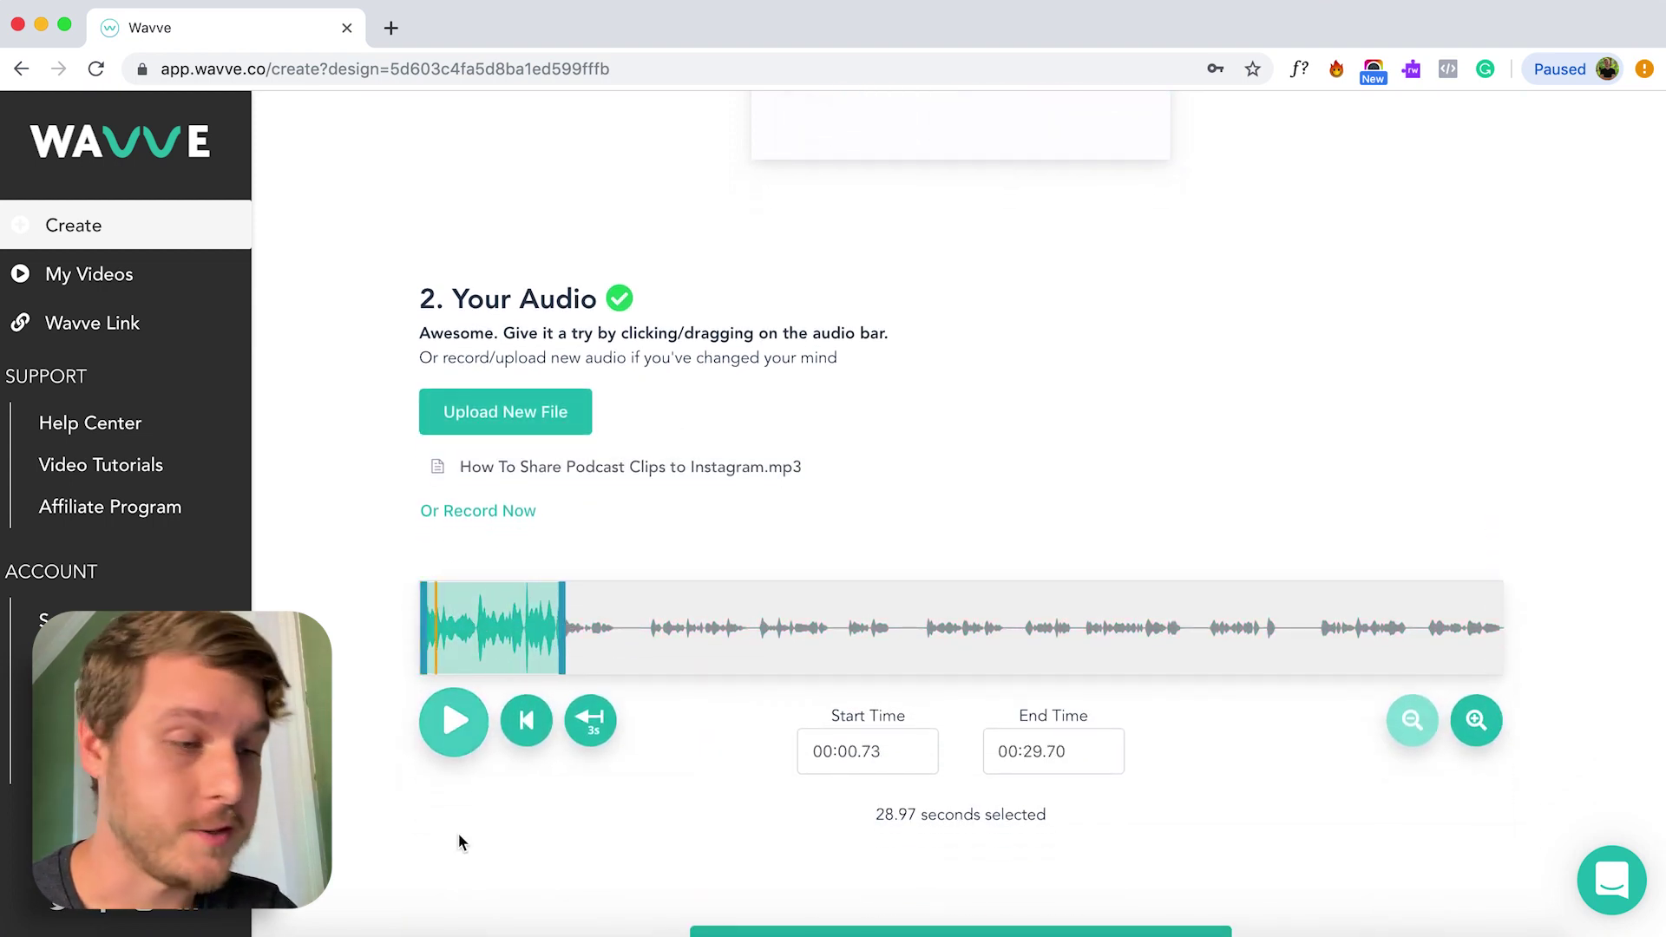
{"action": "scroll", "coordinate": [458, 833], "scroll_direction": "down", "scroll_amount": 2}
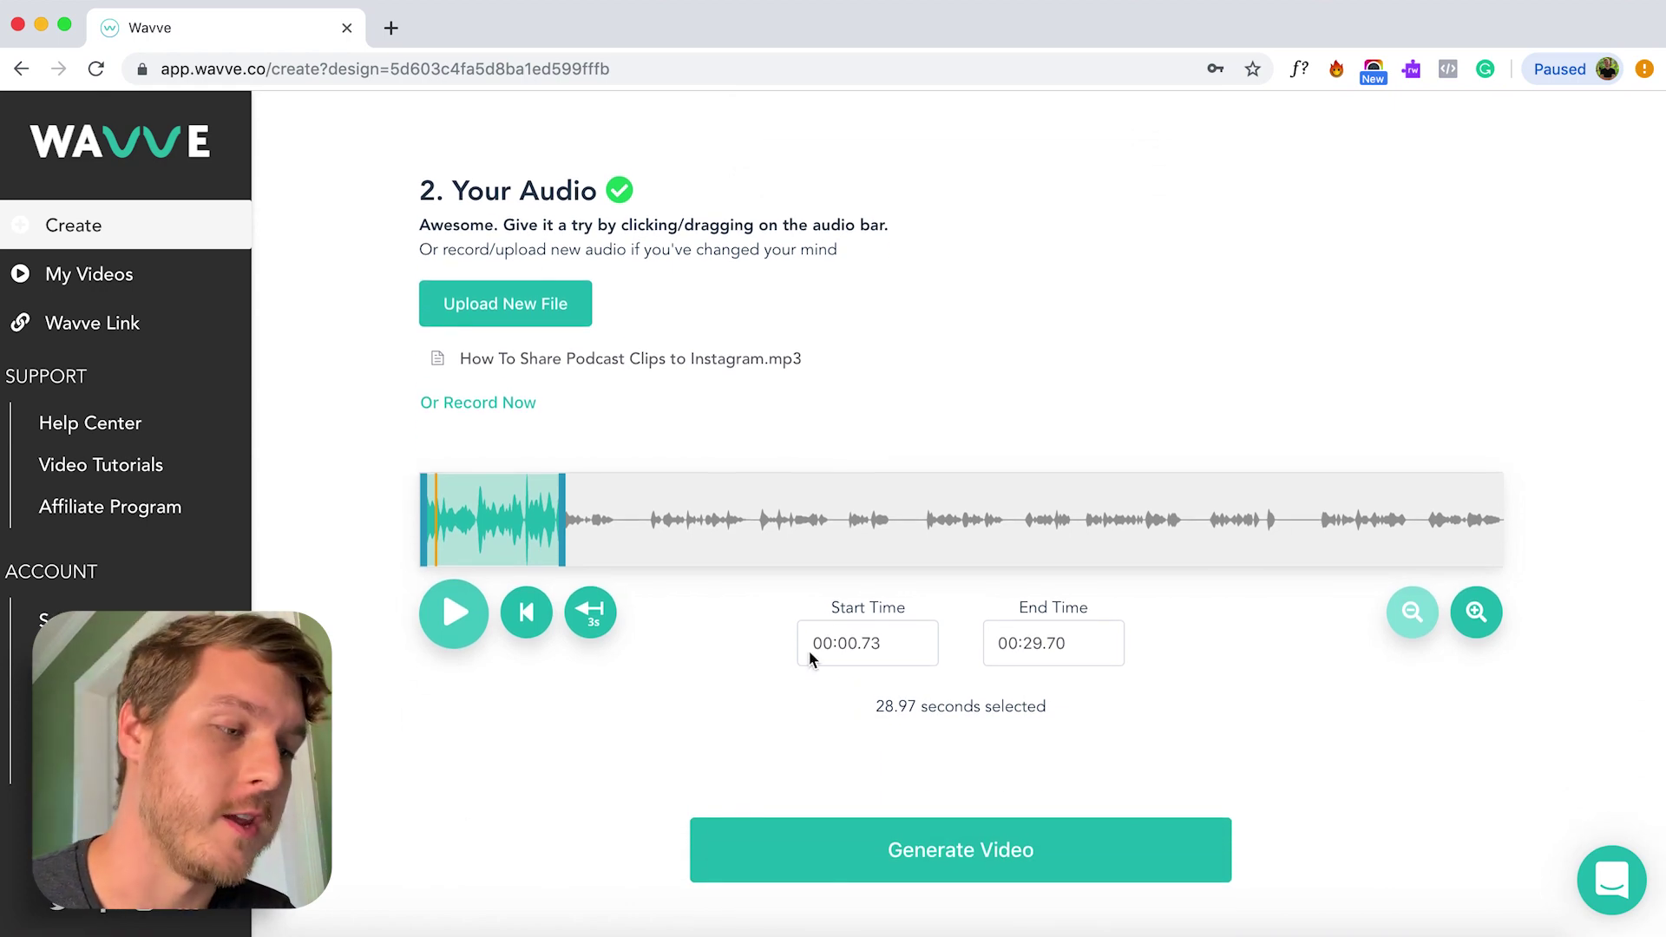
{"action": "left_click", "coordinate": [1012, 852]}
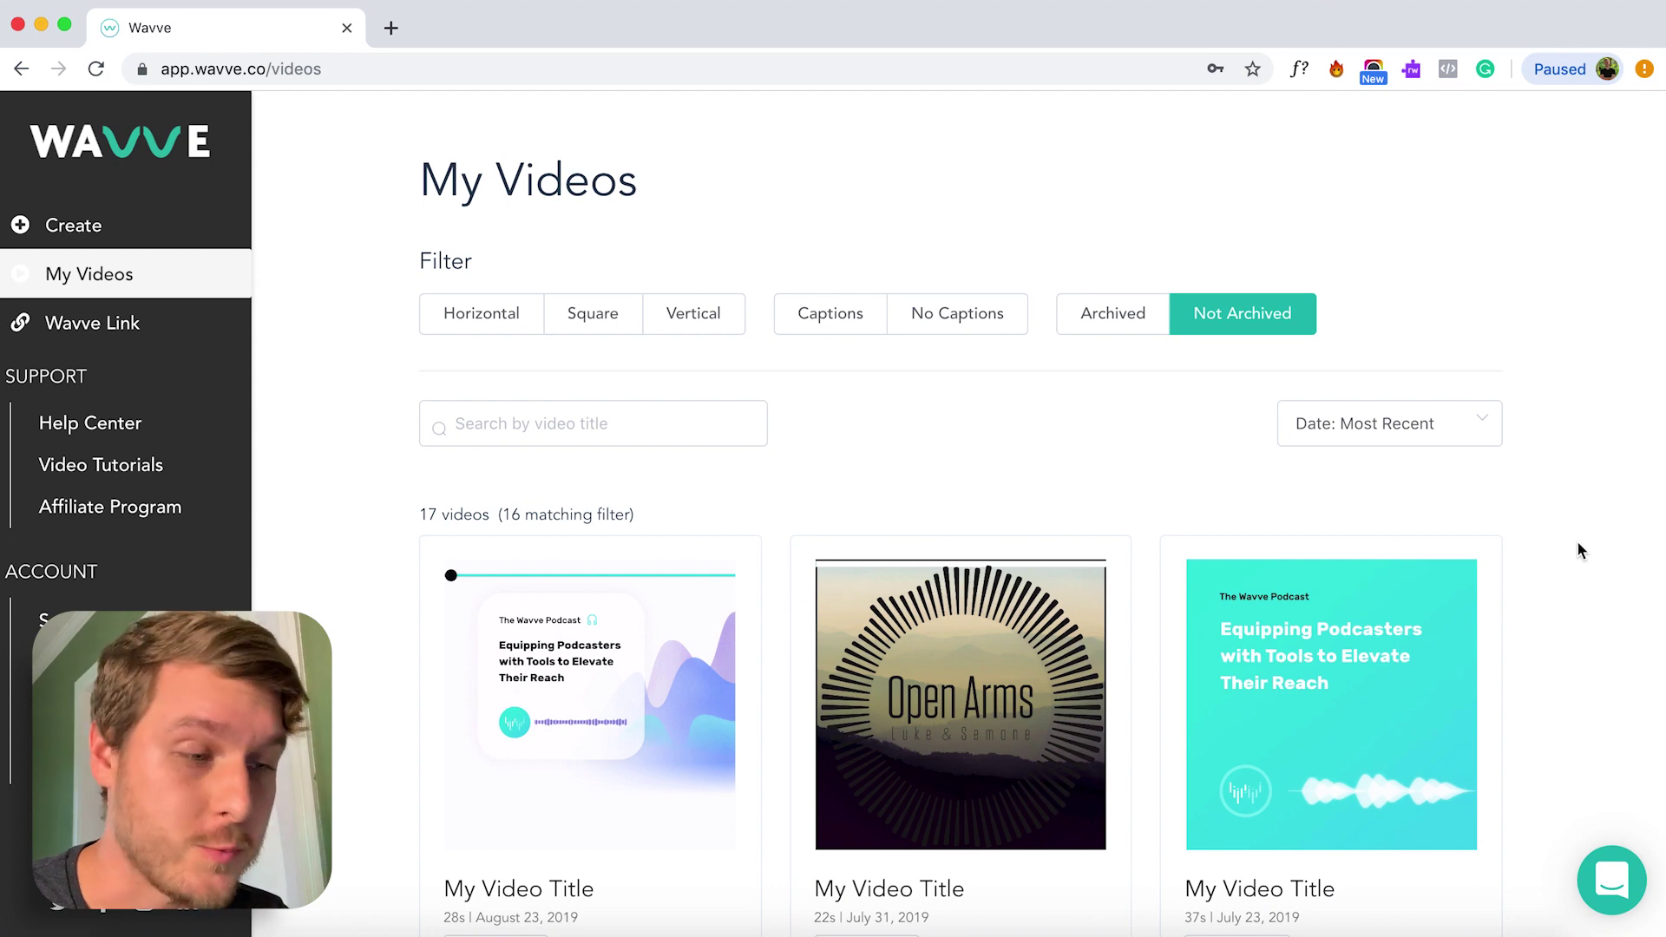
{"action": "scroll", "coordinate": [1577, 547], "scroll_direction": "down", "scroll_amount": 5}
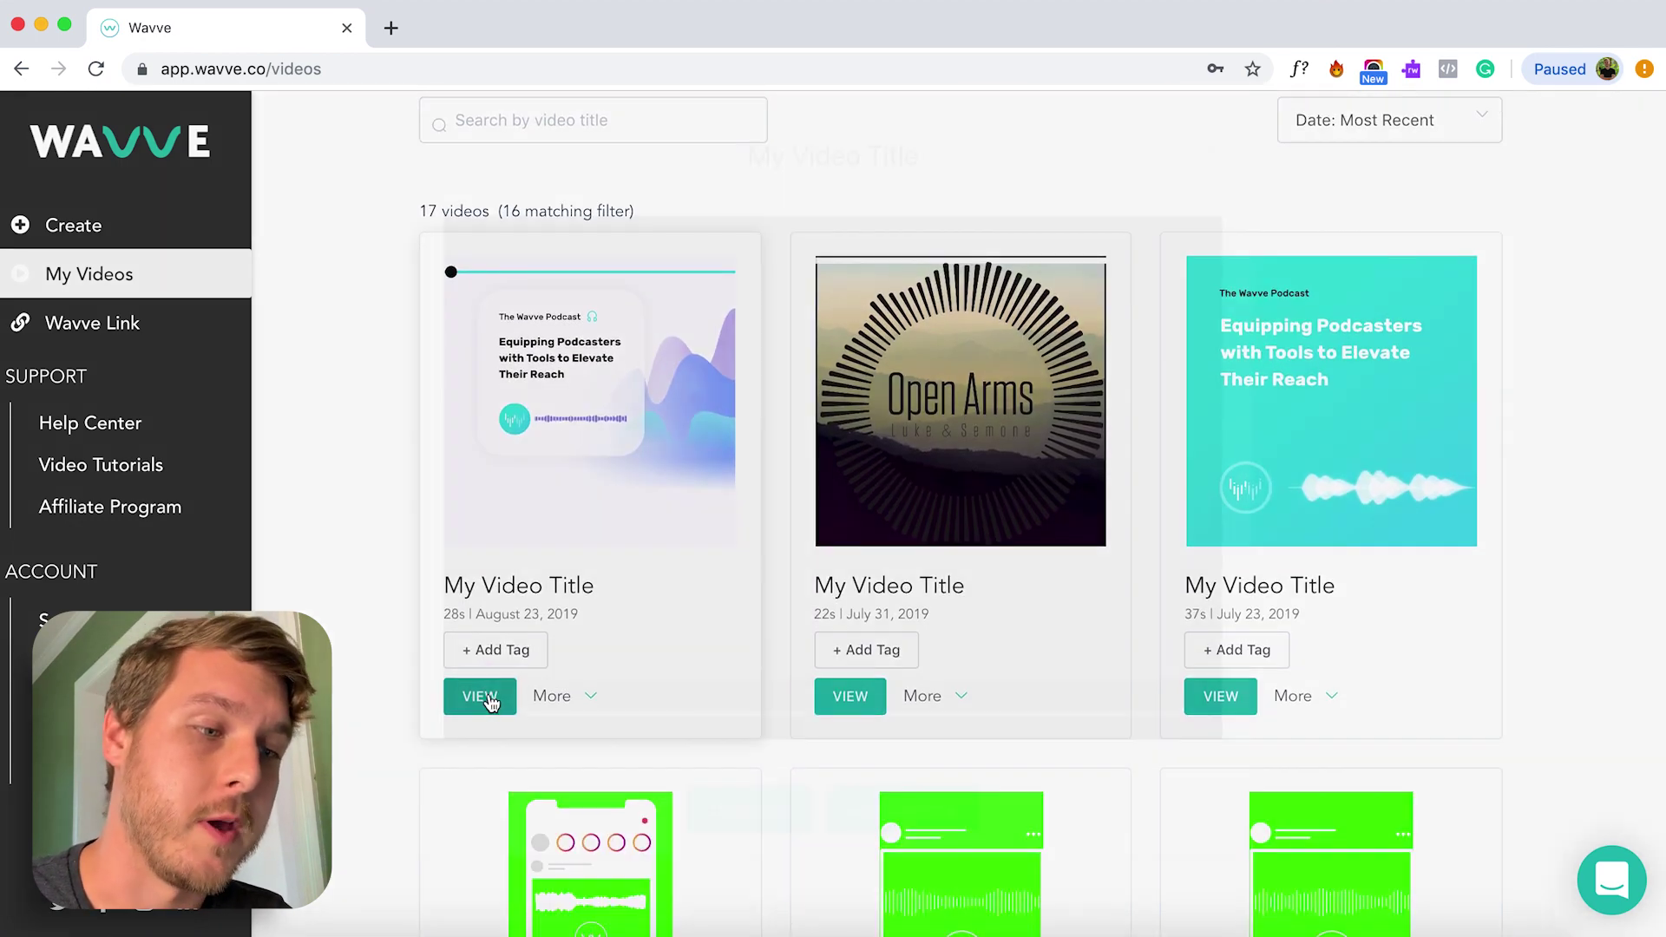
View the newest 28-second video from My Videos in its preview modal
{"action": "left_click", "coordinate": [480, 697]}
{"action": "left_click", "coordinate": [601, 710]}
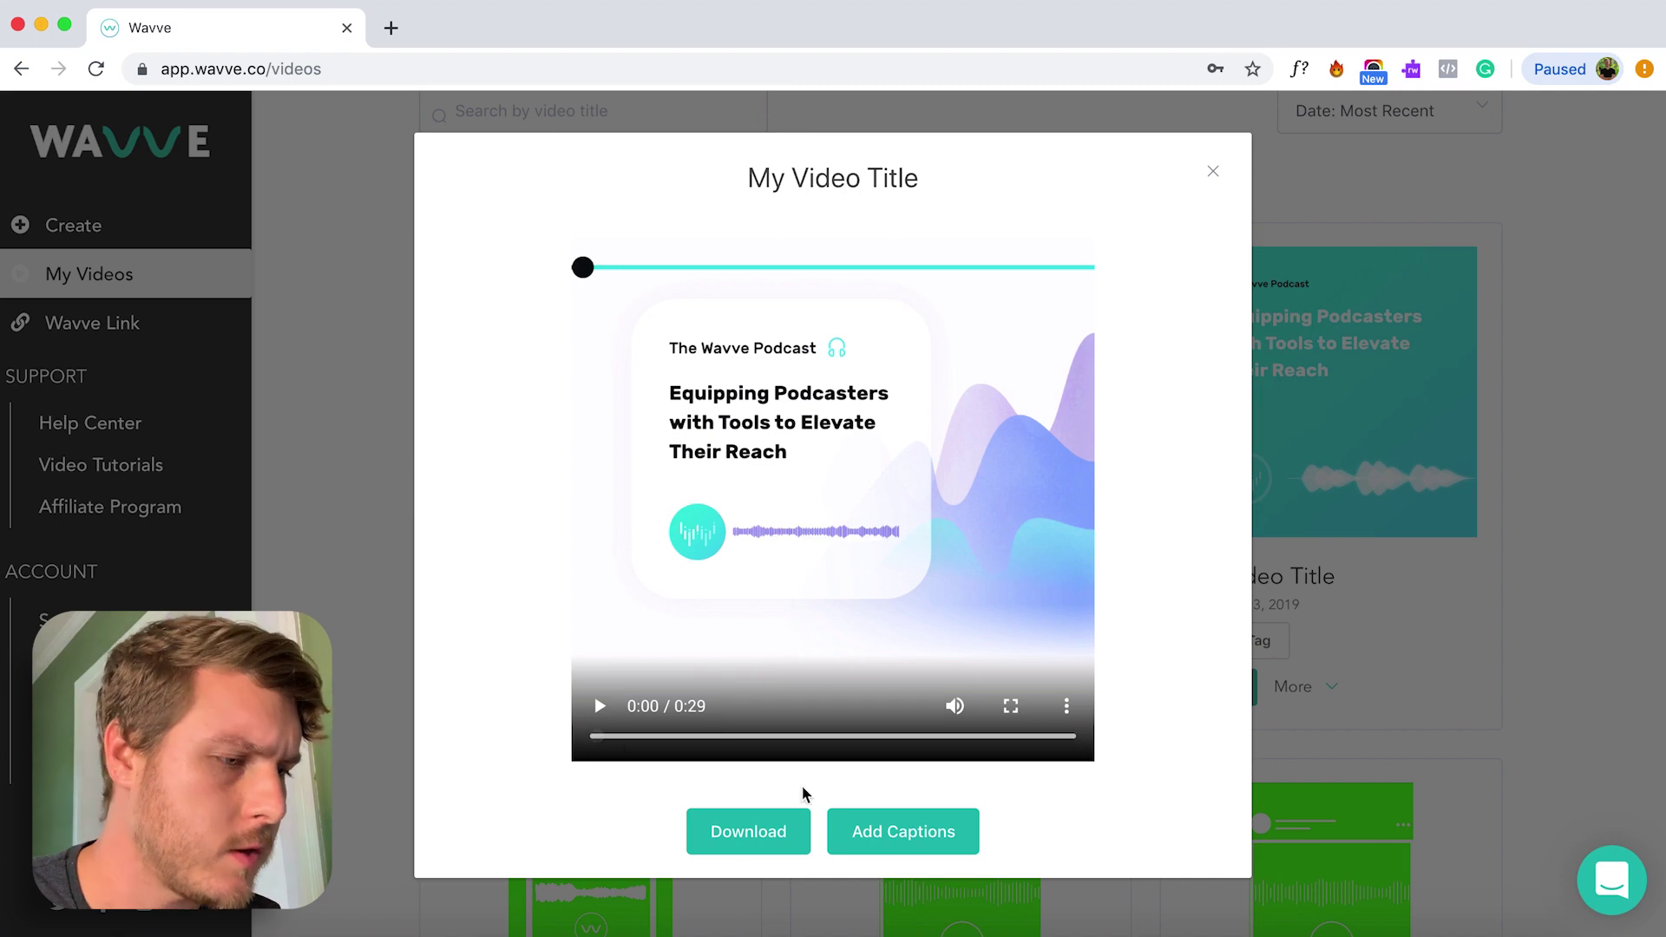
Create an automatic transcript, check captions during playback, and render the captioned video
{"action": "left_click", "coordinate": [955, 839]}
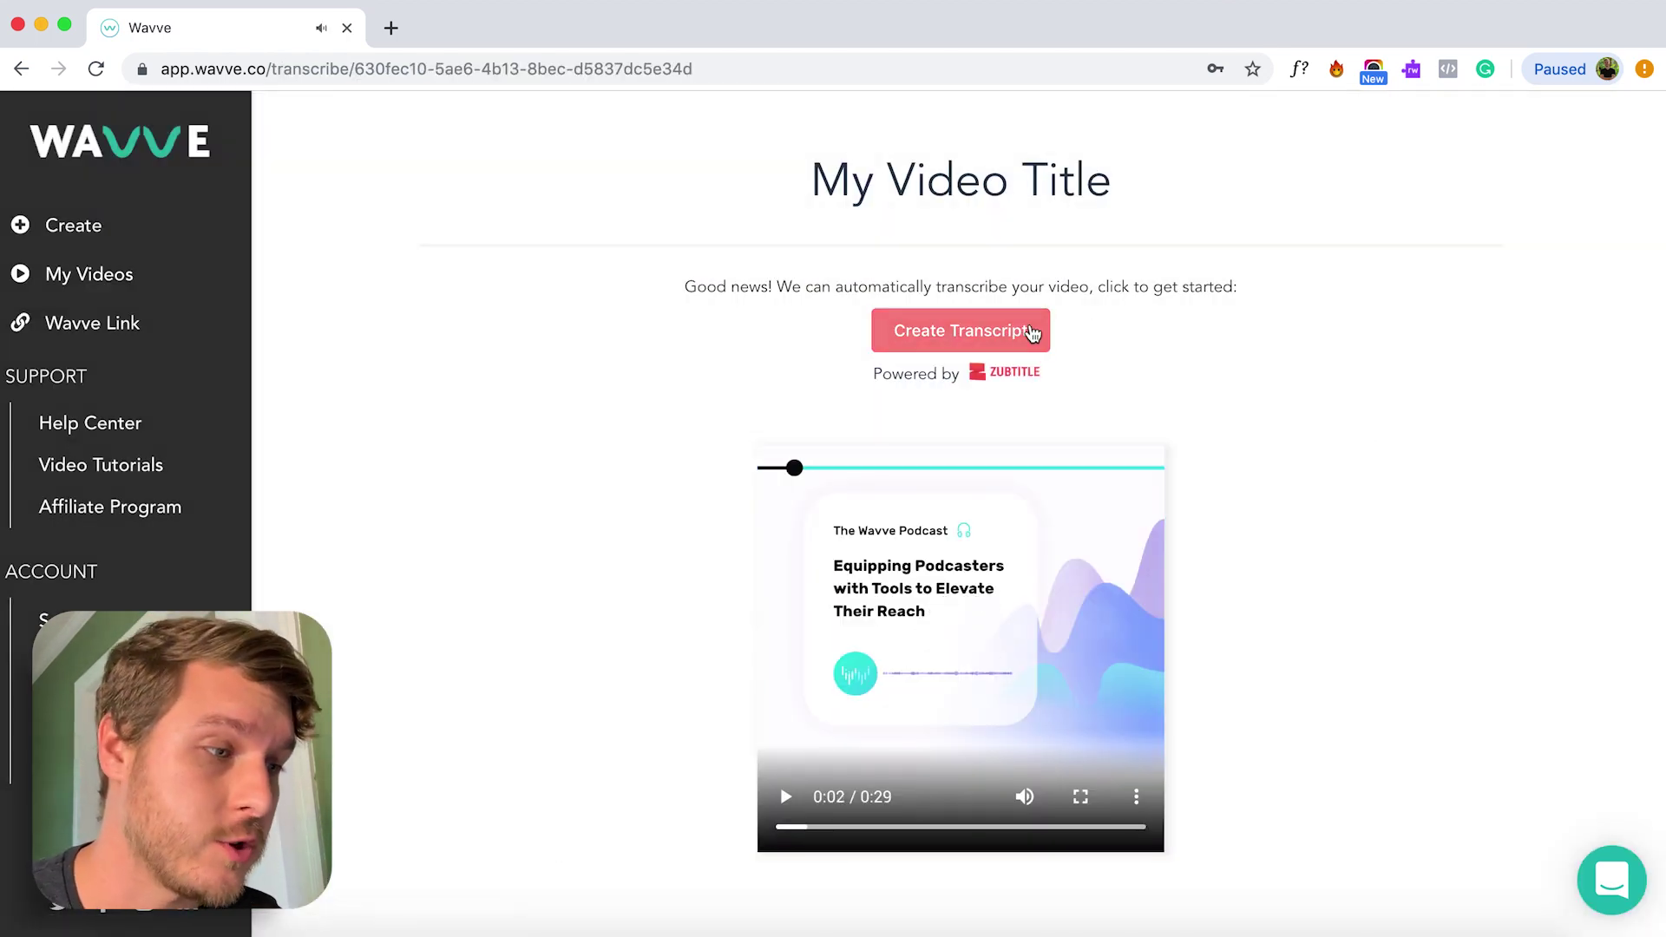
{"action": "left_click", "coordinate": [1033, 330]}
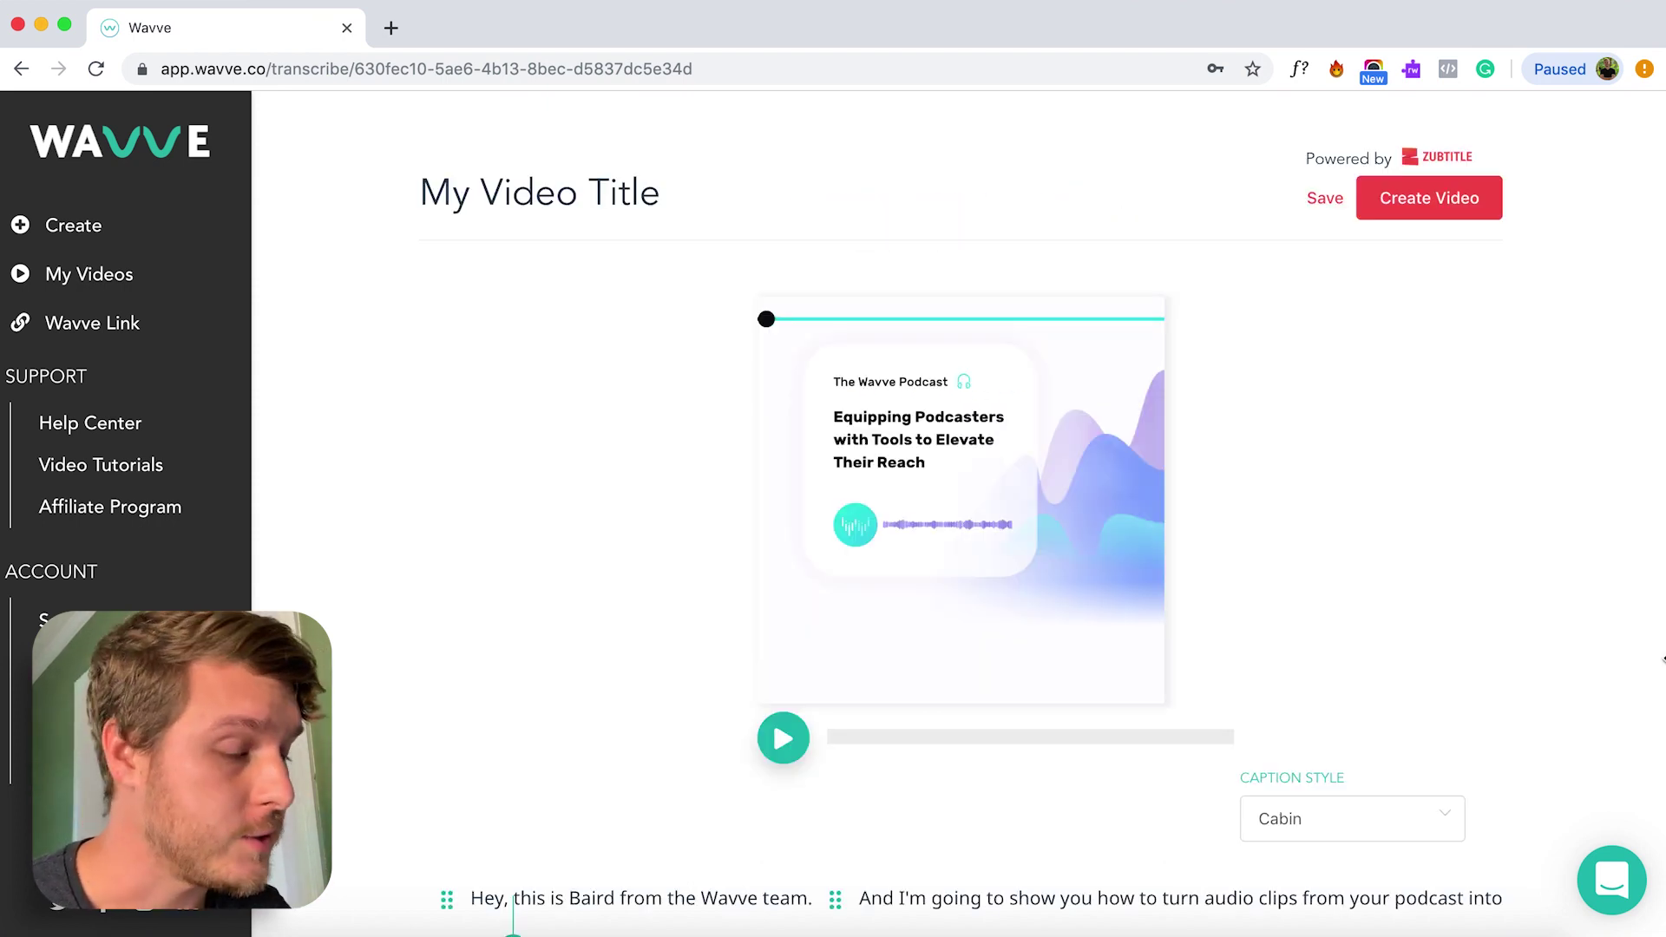
{"action": "left_click", "coordinate": [782, 738]}
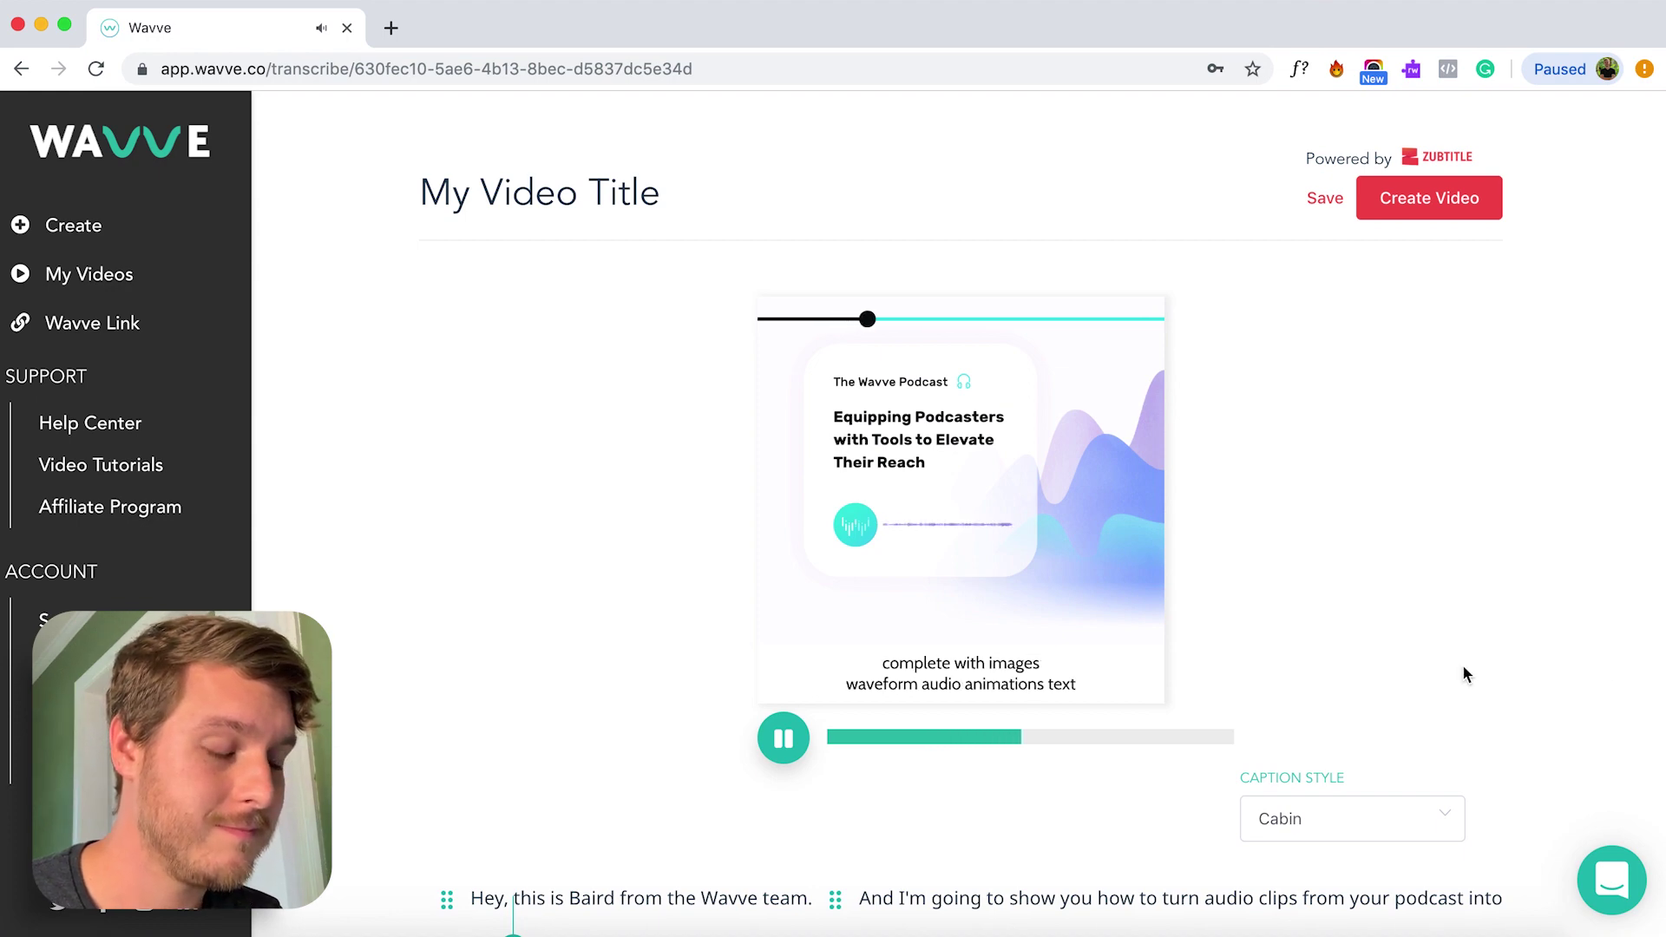
{"action": "left_click", "coordinate": [782, 737]}
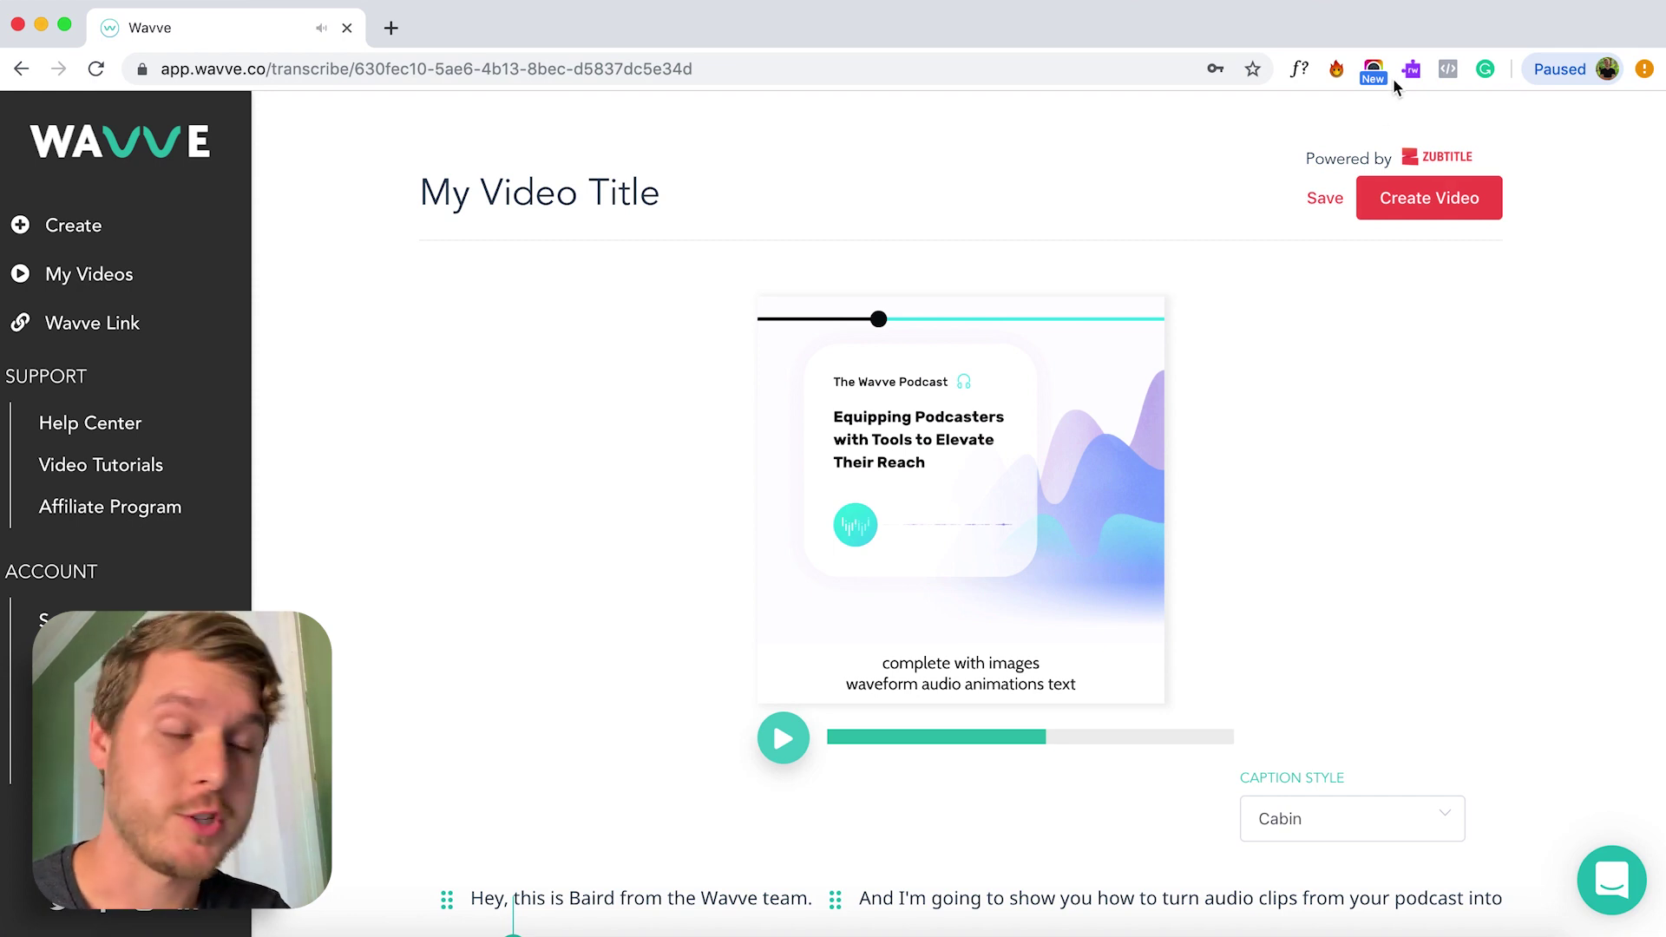
{"action": "left_click", "coordinate": [1434, 203]}
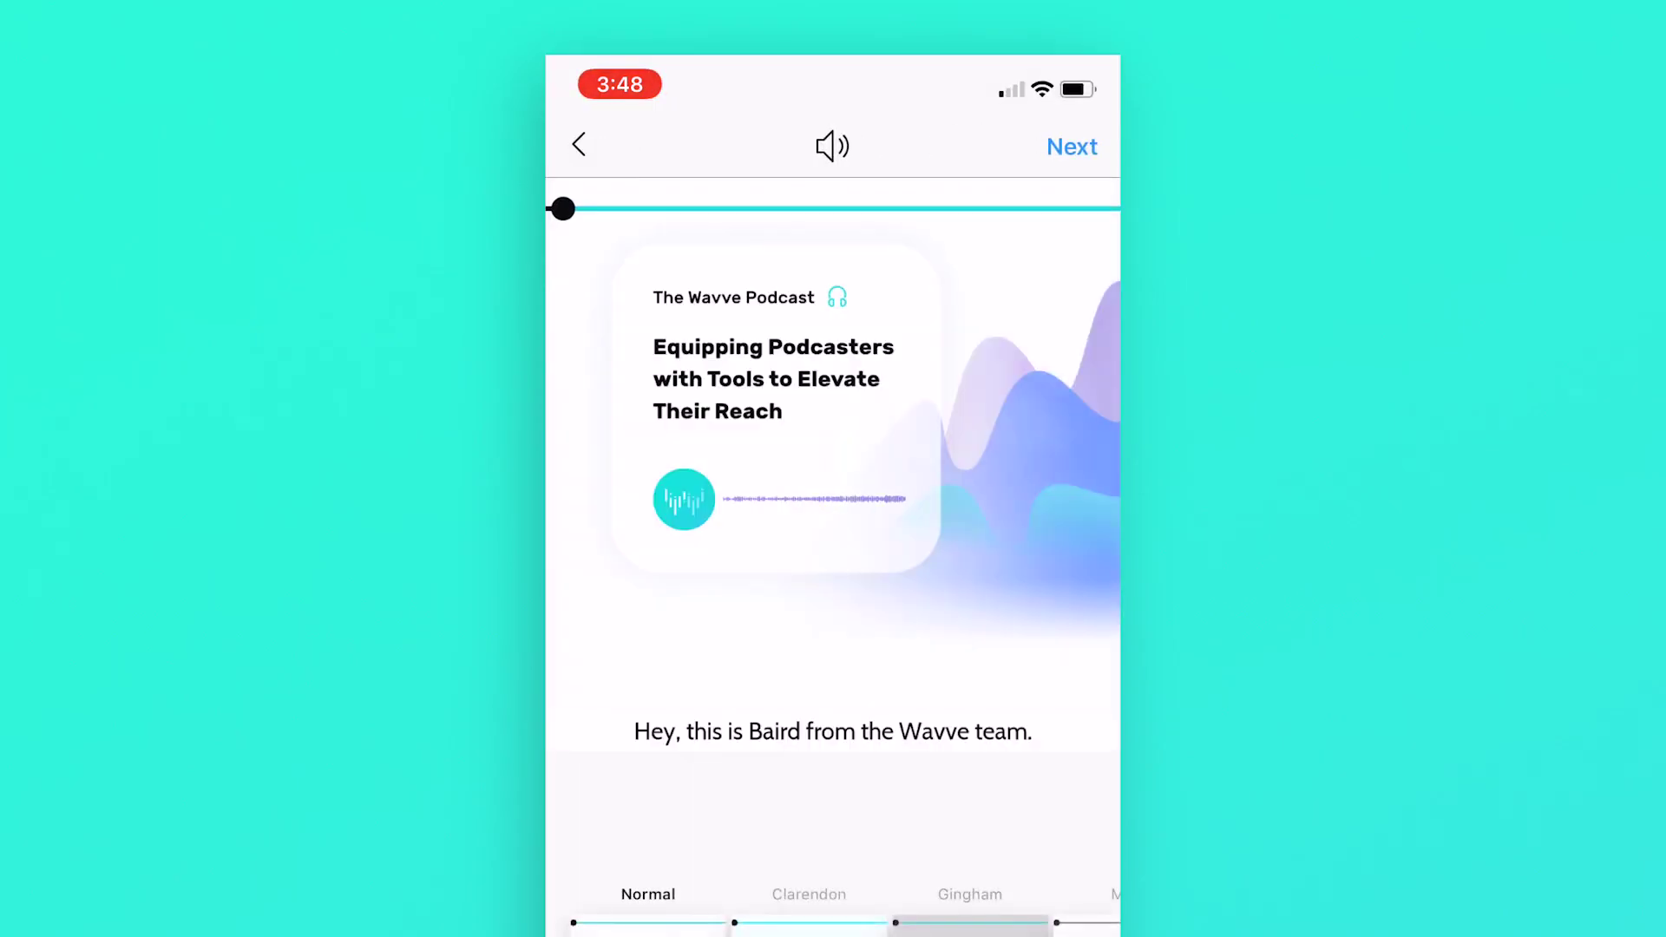
Advance the captioned video preview to Instagram's New Post screen
{"action": "left_click", "coordinate": [1071, 146]}
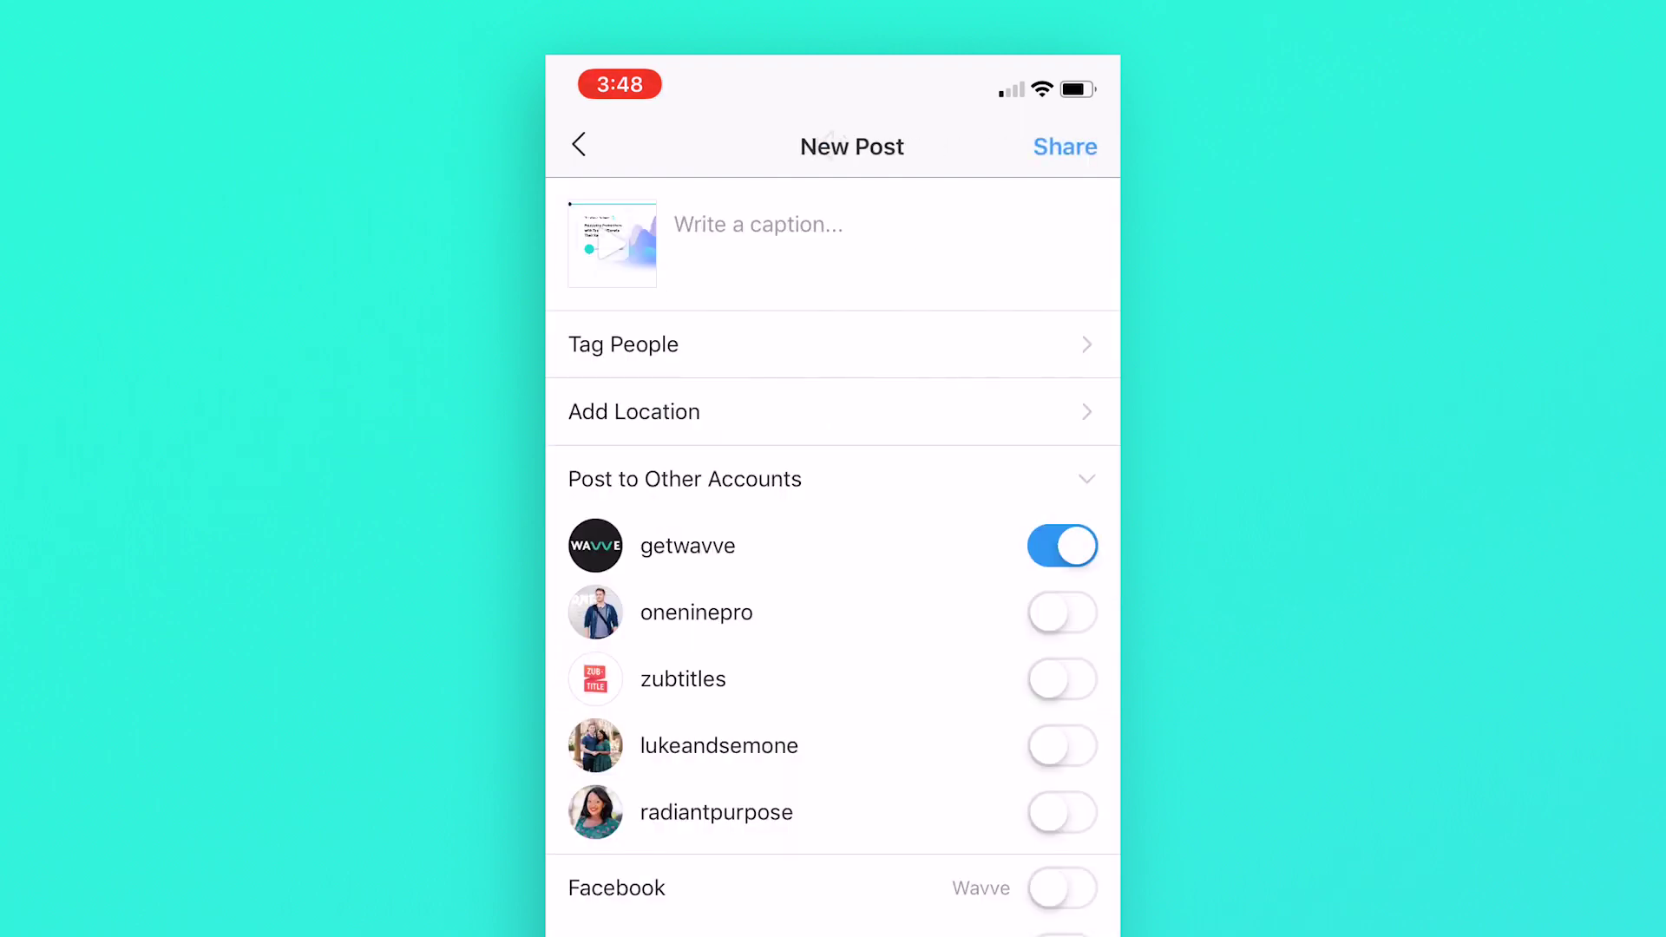